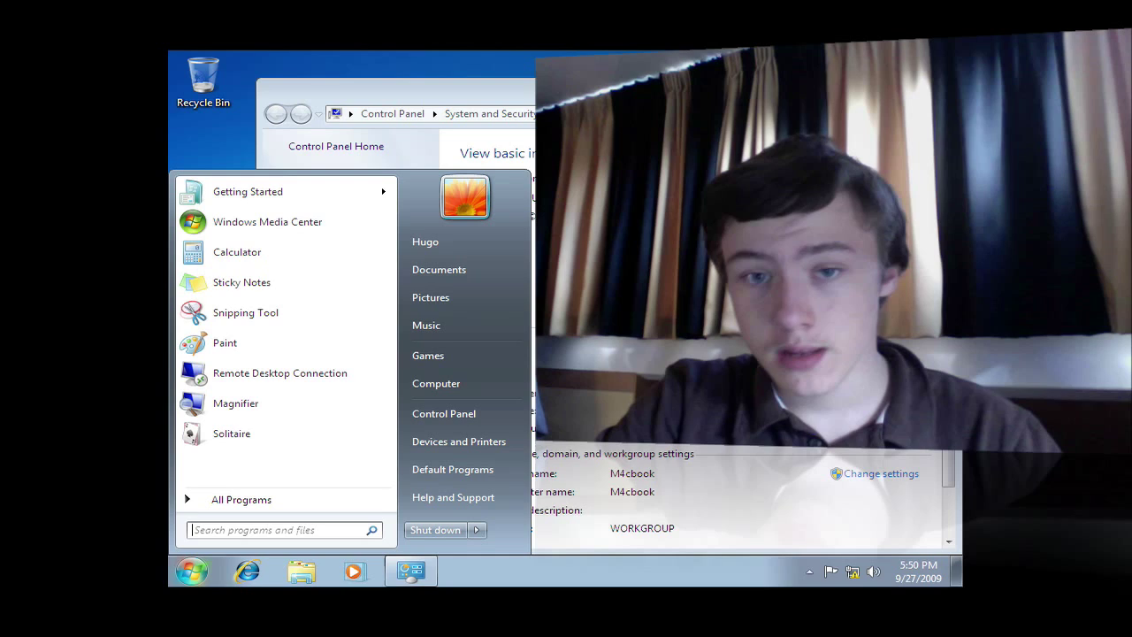
# Put the Windows 7 VM in full screen, open Documents, and bring the System window forward.
pyautogui.press('ctrl+super+f')
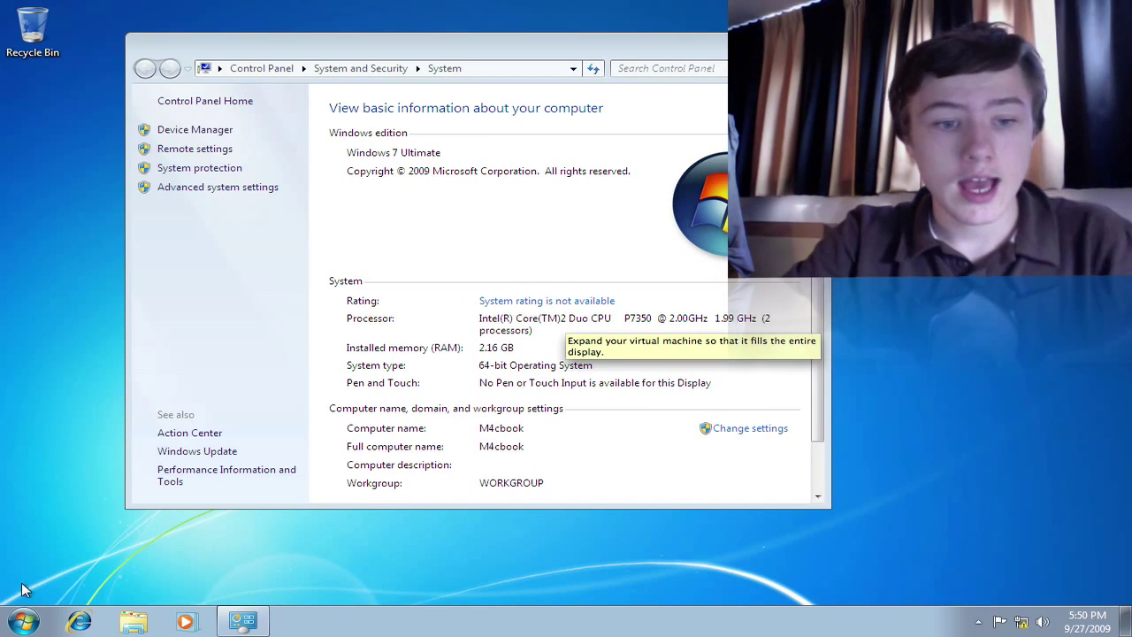
pyautogui.click(24, 621)
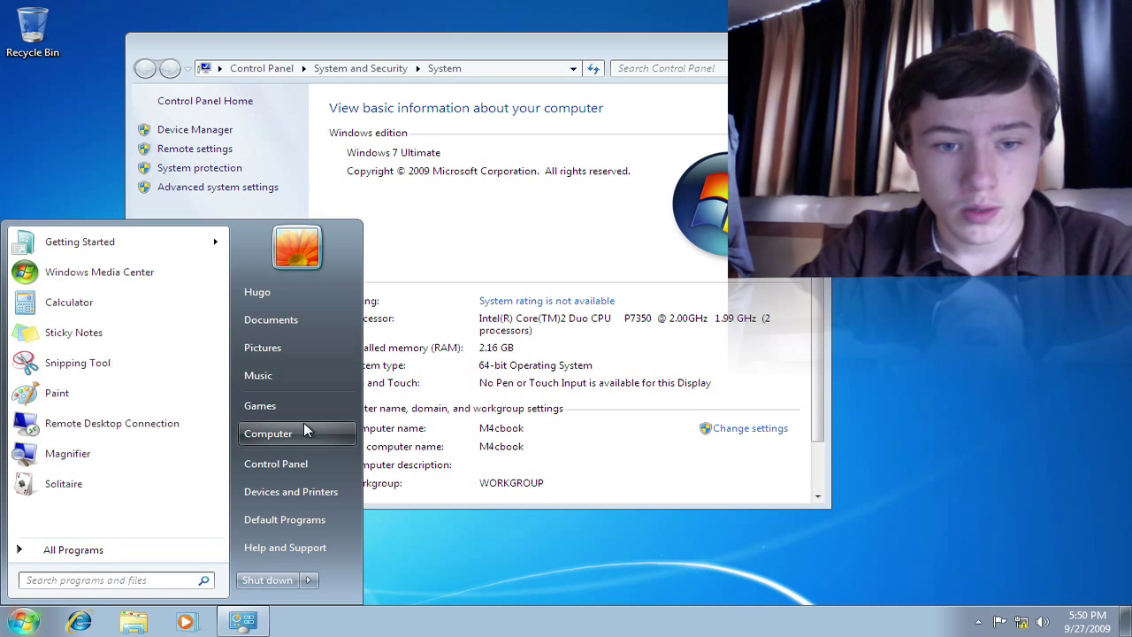
pyautogui.click(265, 322)
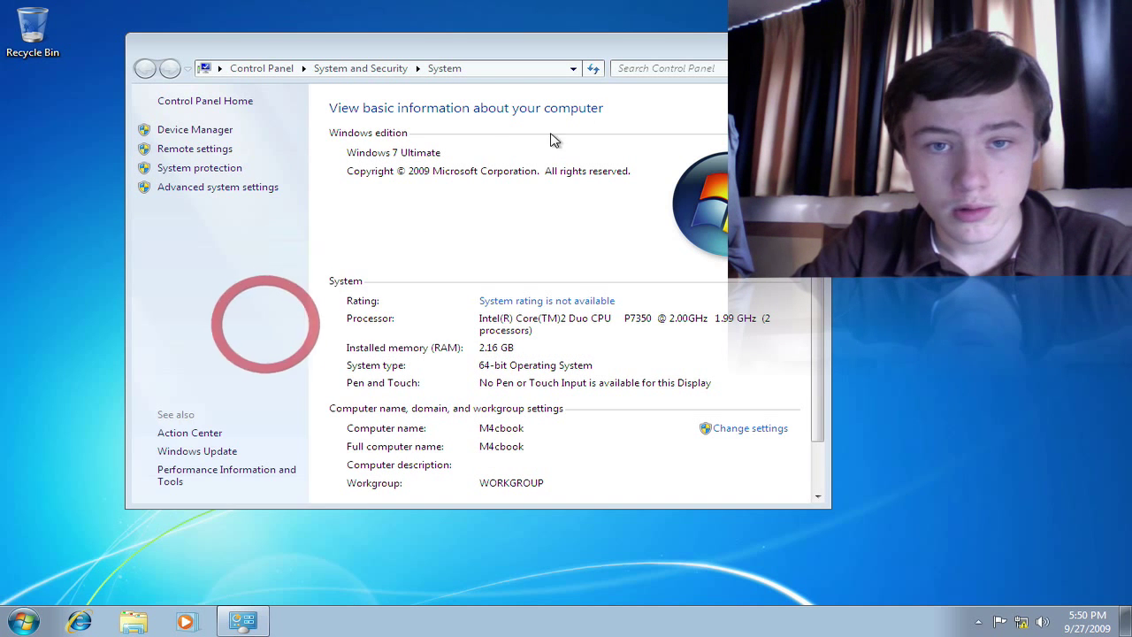
pyautogui.click(217, 44)
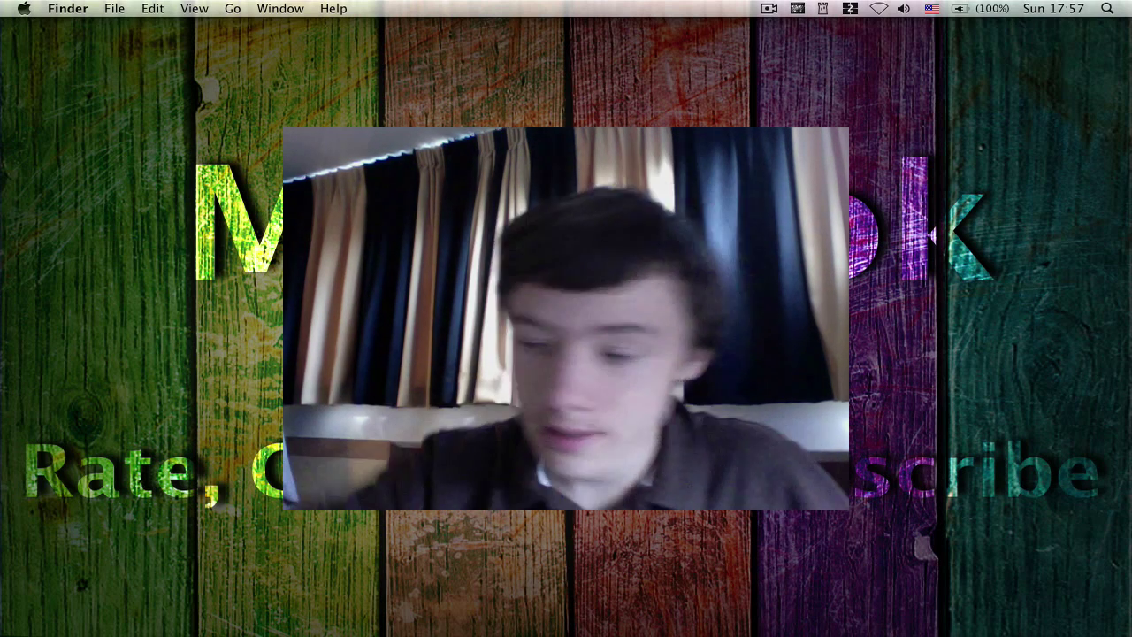
# Launch VMware Fusion from the Dock to show the Library with Windows XP, Moblin and Ubuntu.
pyautogui.moveTo(647, 623)
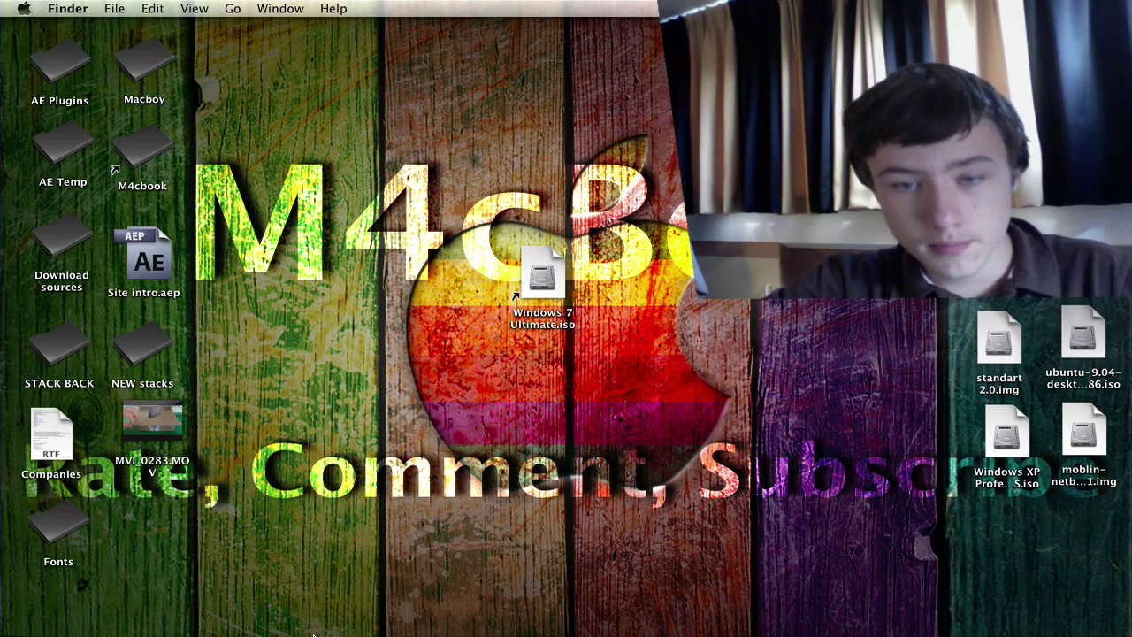
pyautogui.moveTo(316, 632)
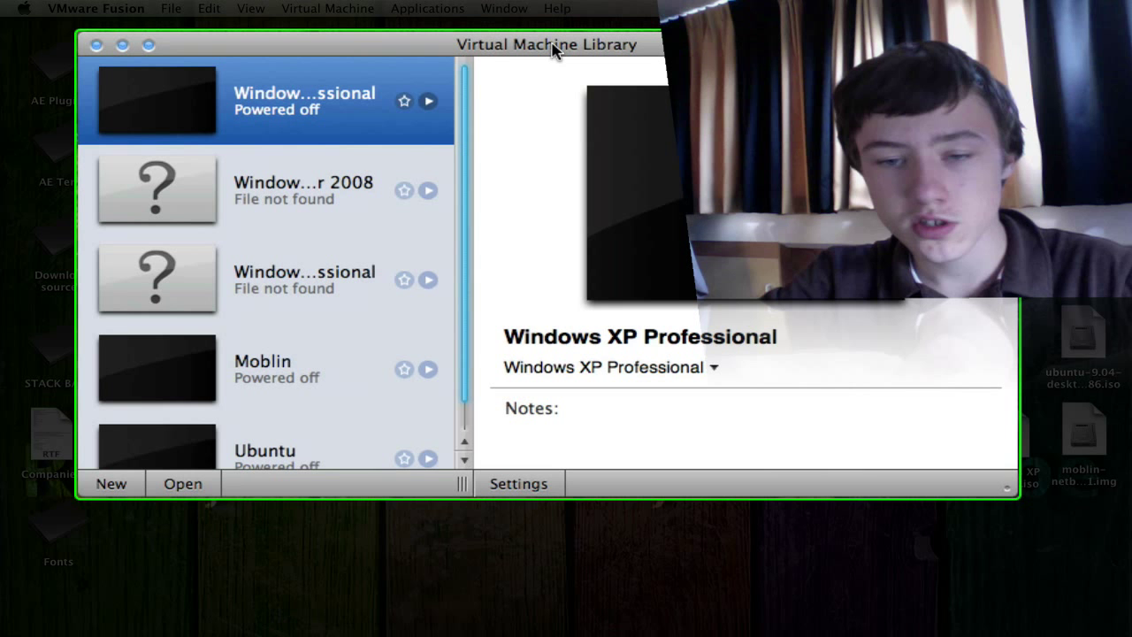
# Start a new virtual machine and continue without an installation disc.
pyautogui.moveTo(506, 623)
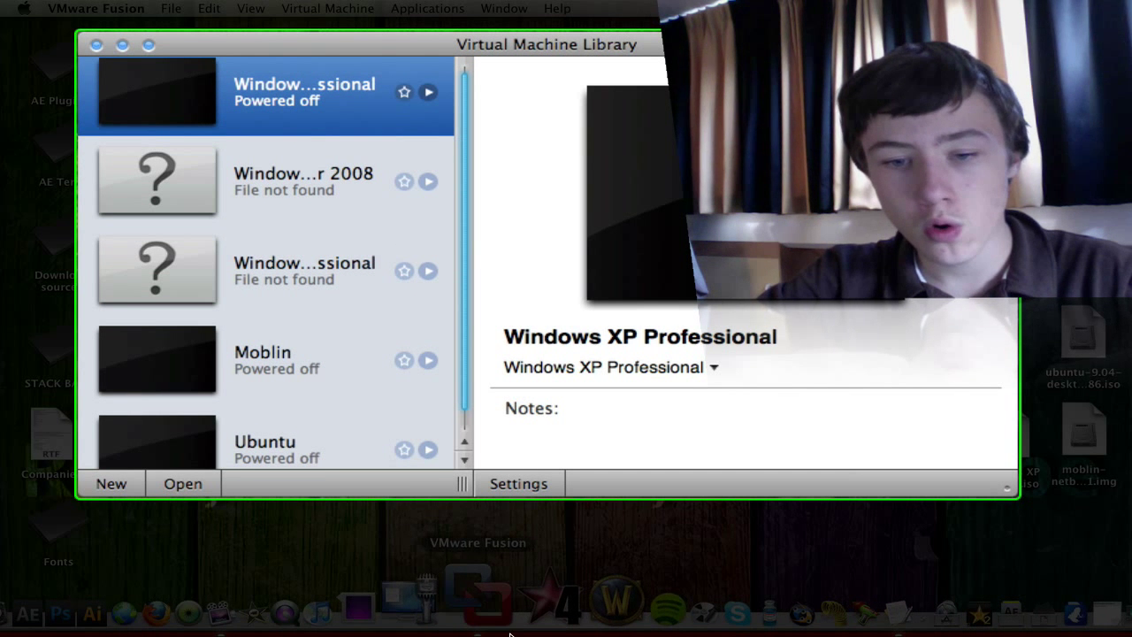
pyautogui.scroll(-1, 265, 434)
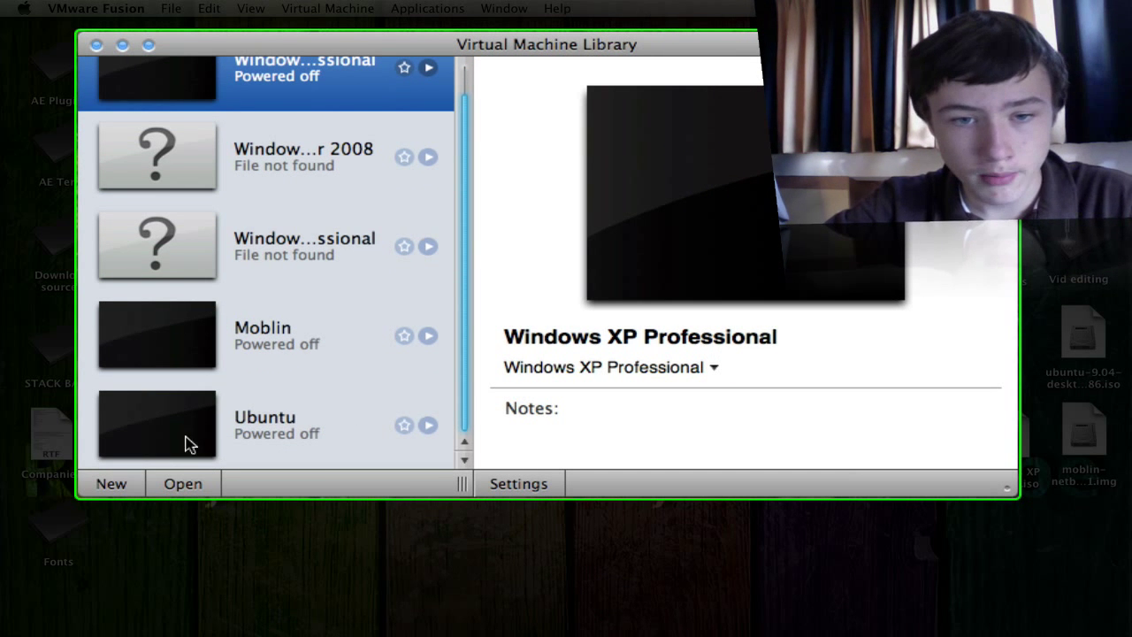
pyautogui.click(113, 484)
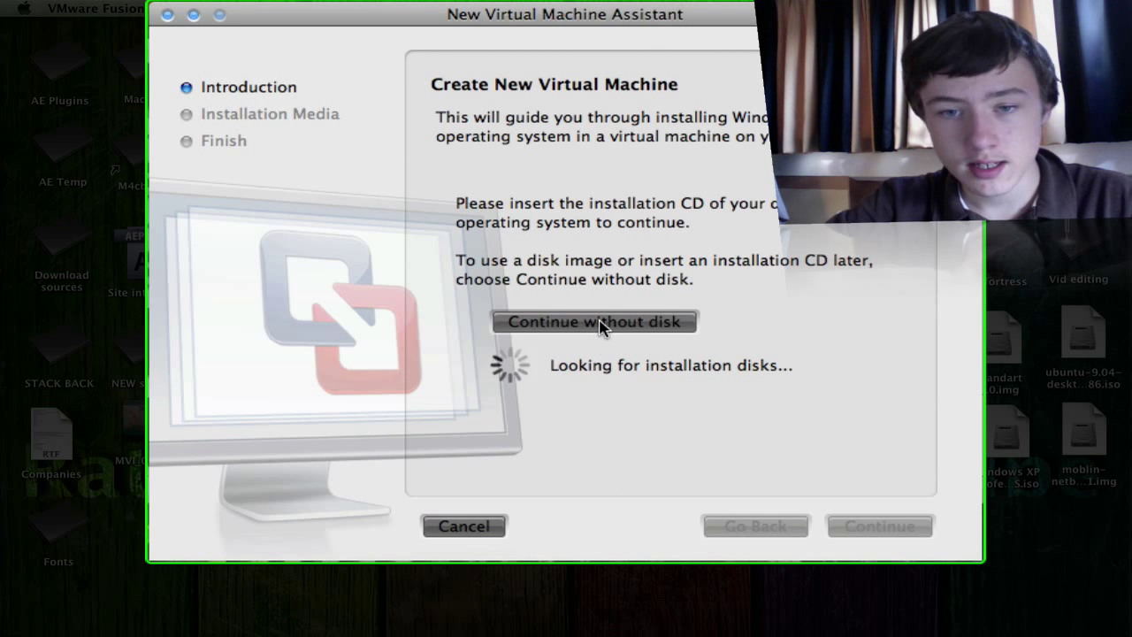
pyautogui.click(600, 324)
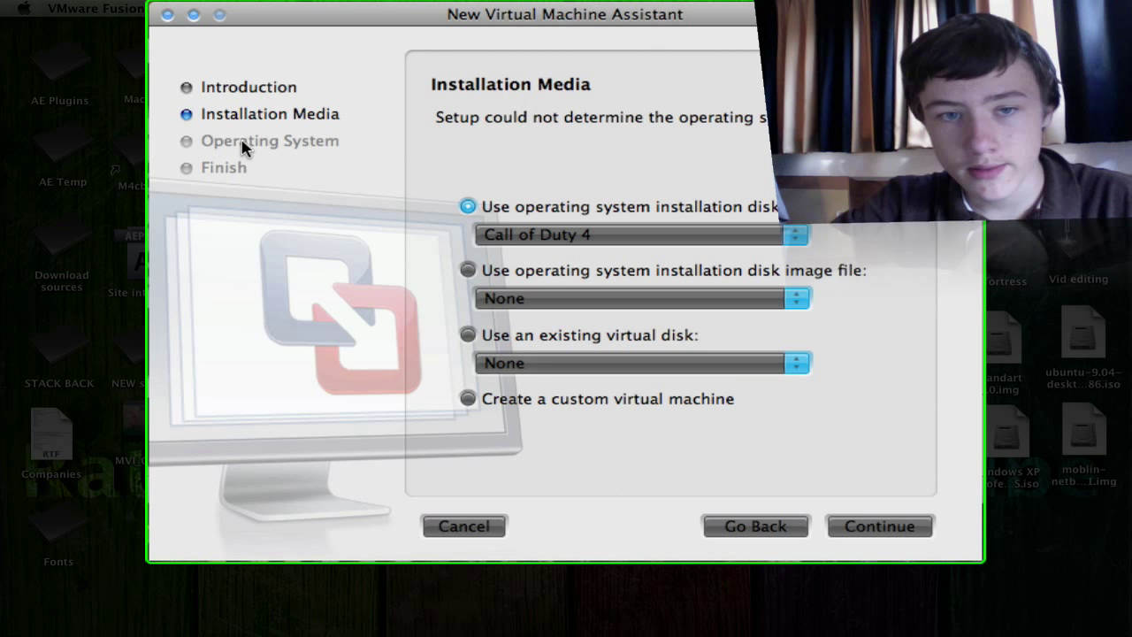
# Choose a disk image and select Windows_7_Ultimate_Activated_AIO.iso from Main > Incoming.
pyautogui.click(227, 111)
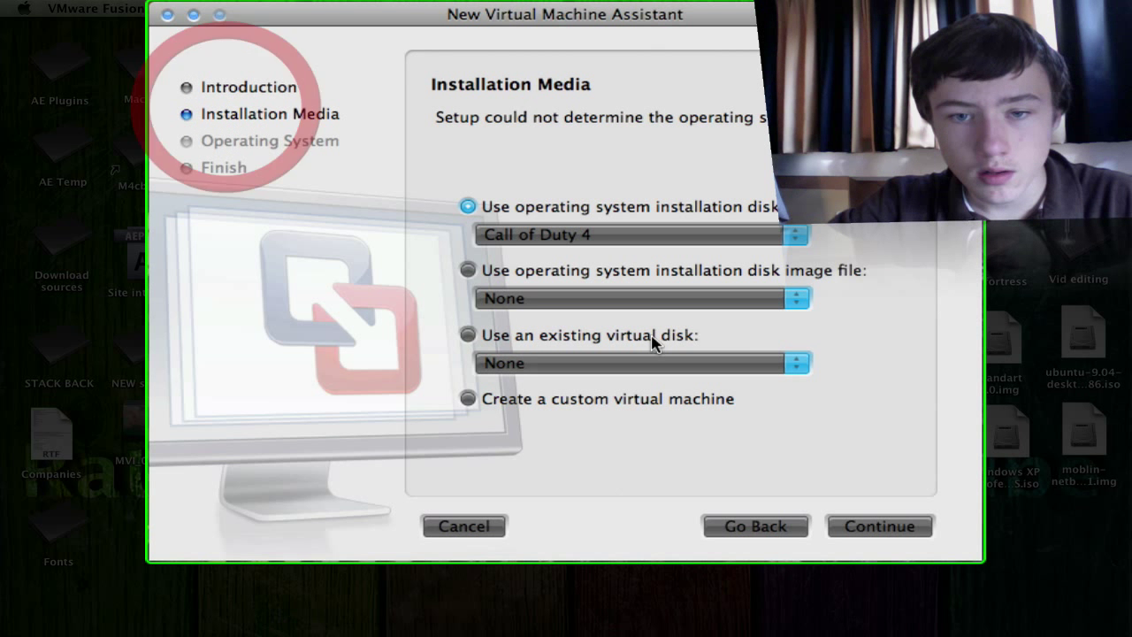
pyautogui.click(469, 271)
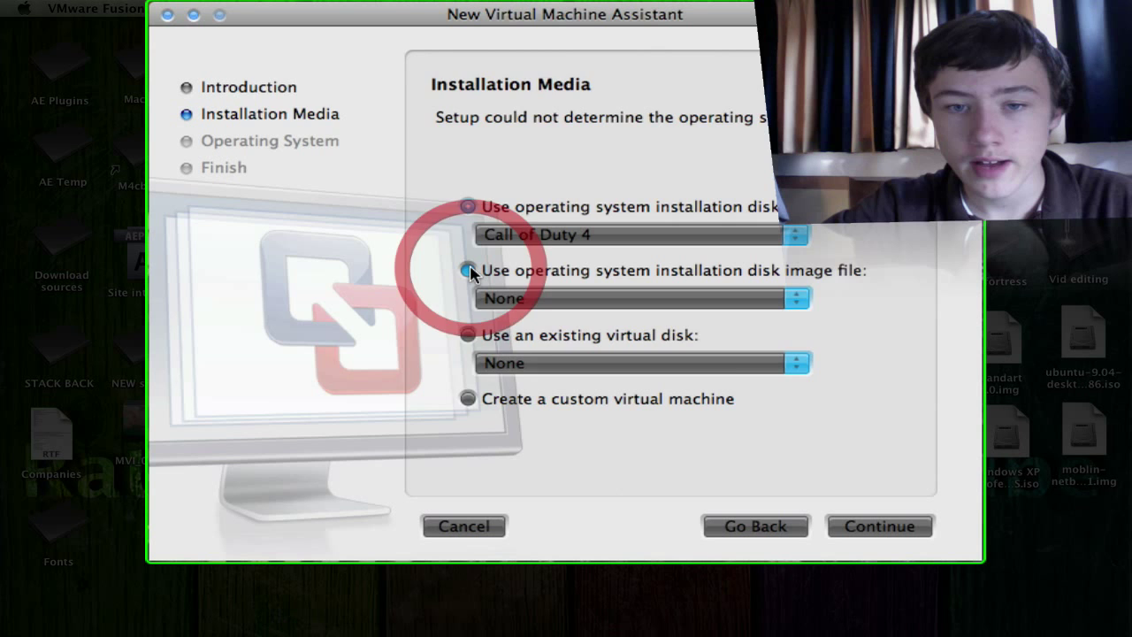
pyautogui.click(322, 201)
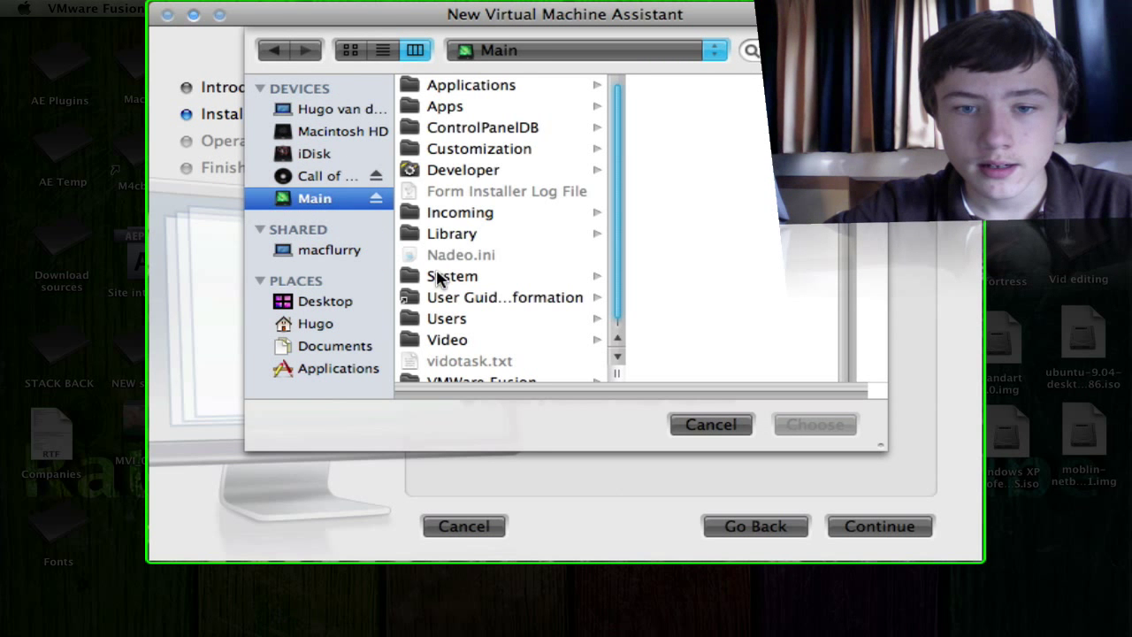
pyautogui.click(459, 212)
pyautogui.scroll(-2, 763, 265)
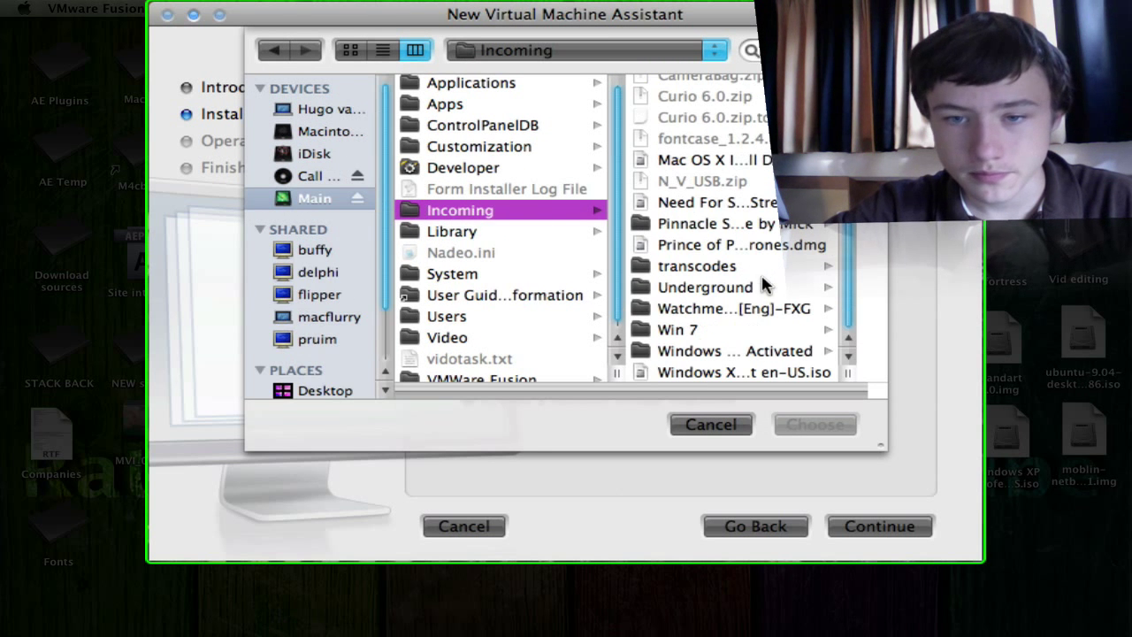
pyautogui.click(743, 354)
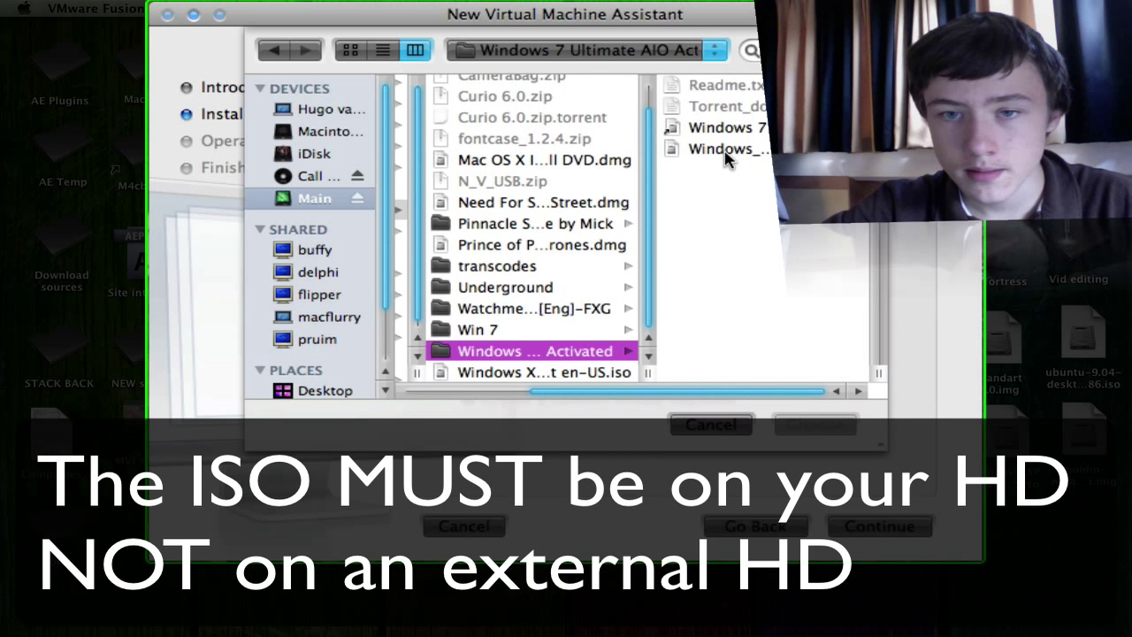
pyautogui.click(723, 150)
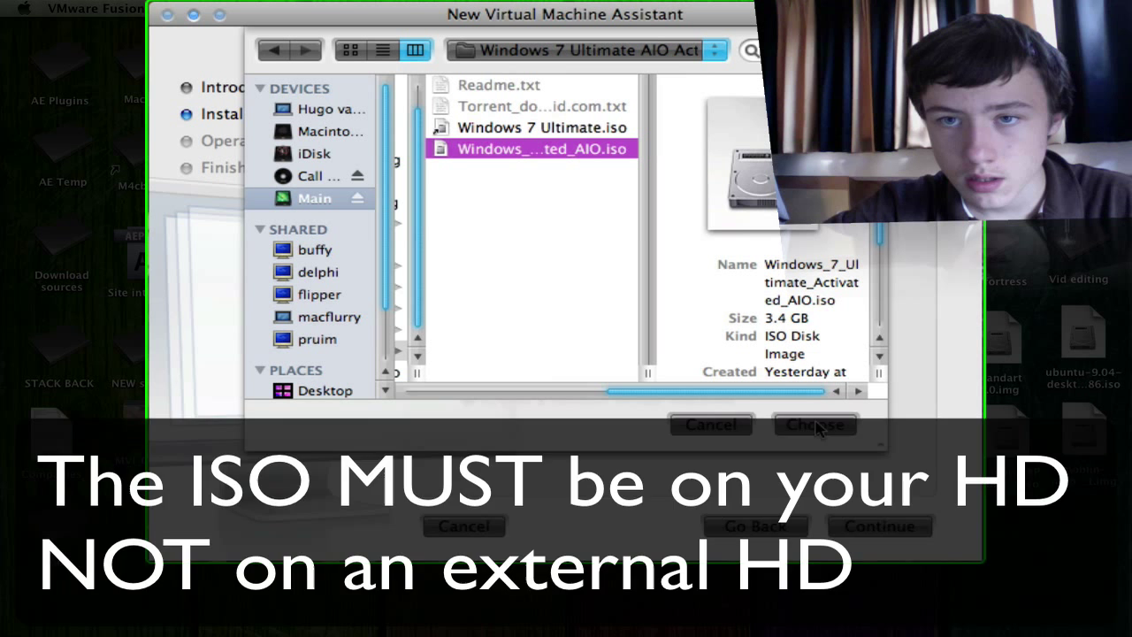
# Use the Windows 7 ISO as installation media with Microsoft Windows, version Windows Server 2008.
pyautogui.click(816, 427)
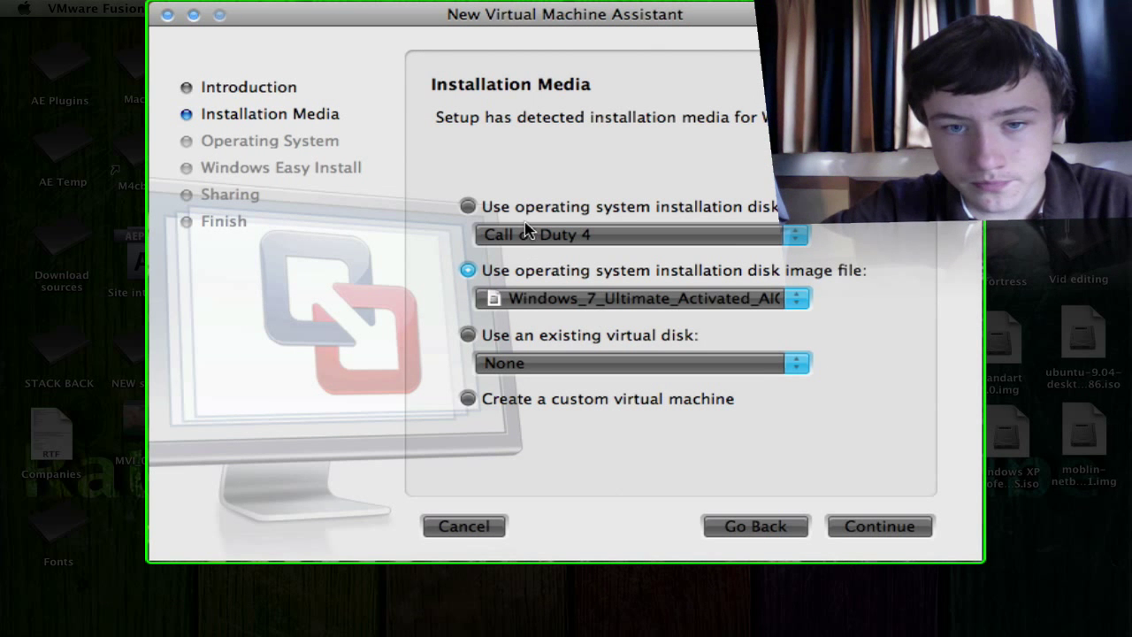
pyautogui.click(902, 527)
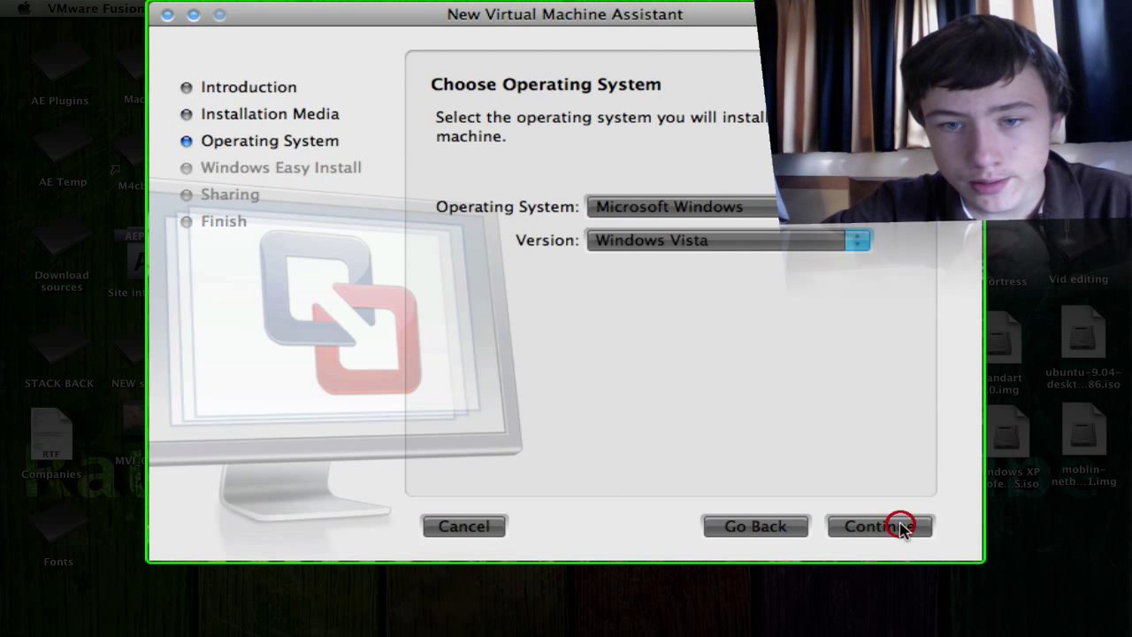
pyautogui.click(687, 210)
pyautogui.click(690, 208)
pyautogui.click(658, 242)
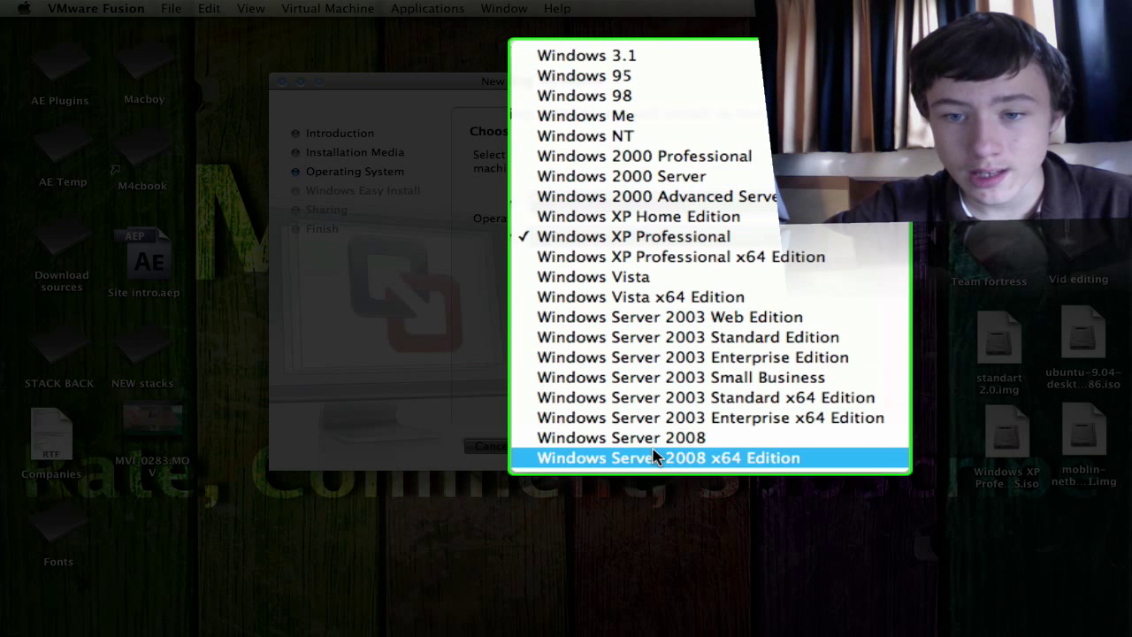
pyautogui.click(697, 437)
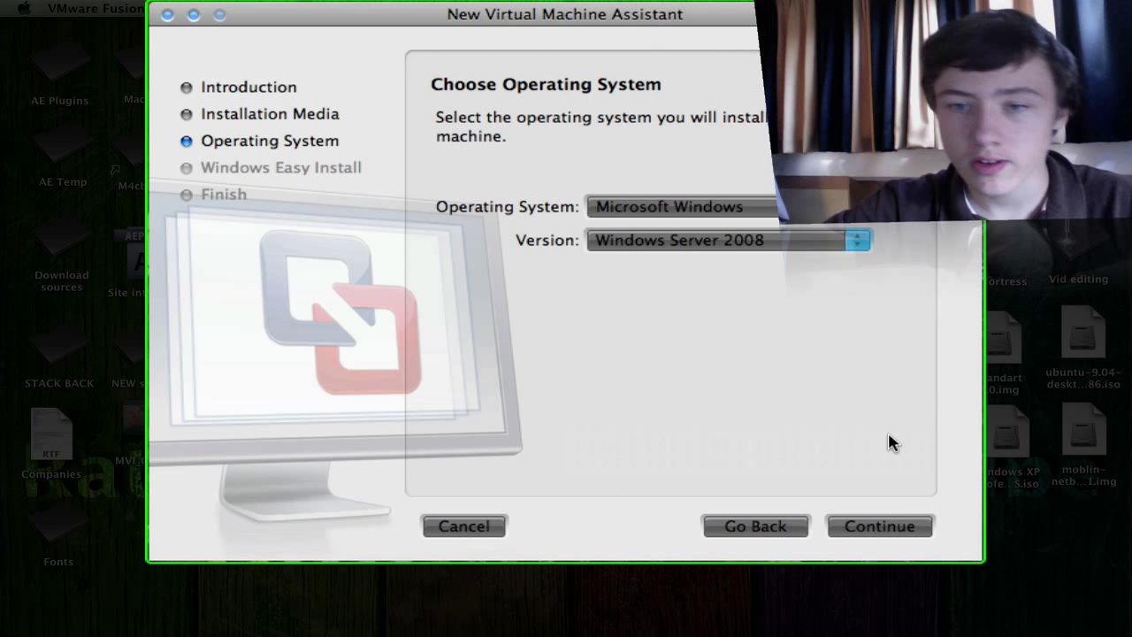
pyautogui.click(884, 527)
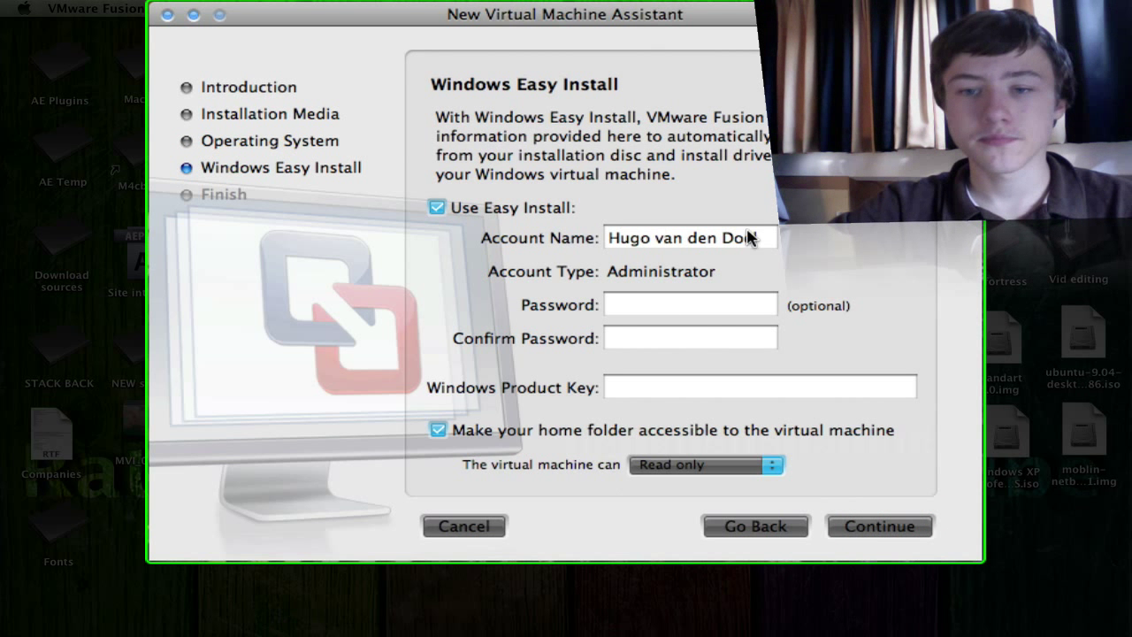
# Trim the Easy Install account name to the first name, leave passwords blank, and enter the product key.
pyautogui.moveTo(747, 237); pyautogui.dragTo(652, 235)
pyautogui.press('BackSpace')
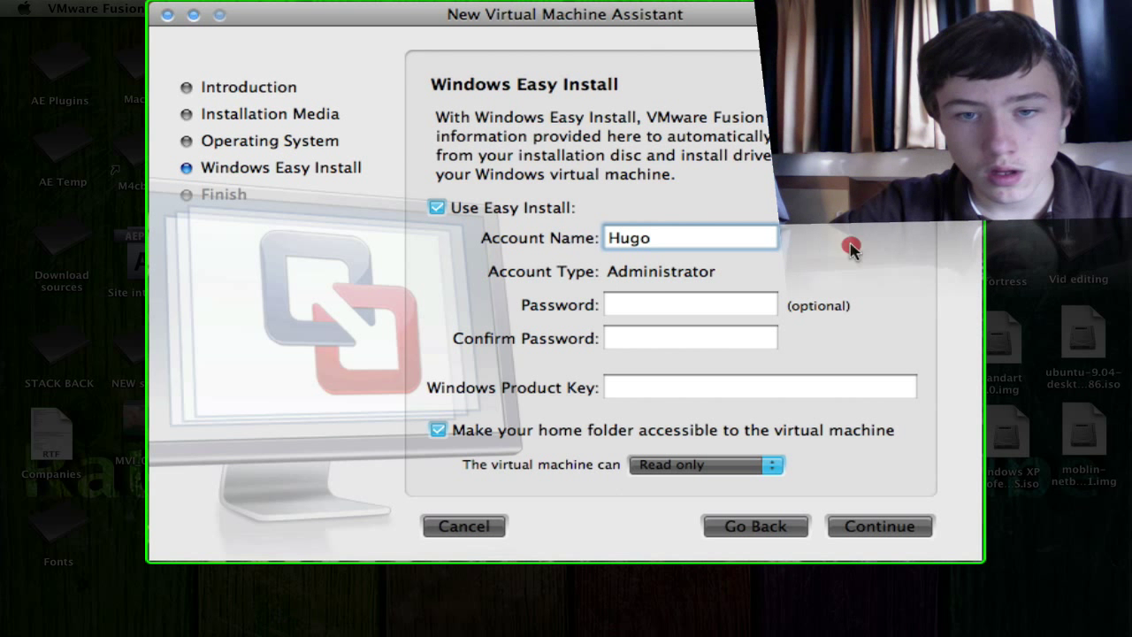
pyautogui.click(635, 301)
pyautogui.click(644, 347)
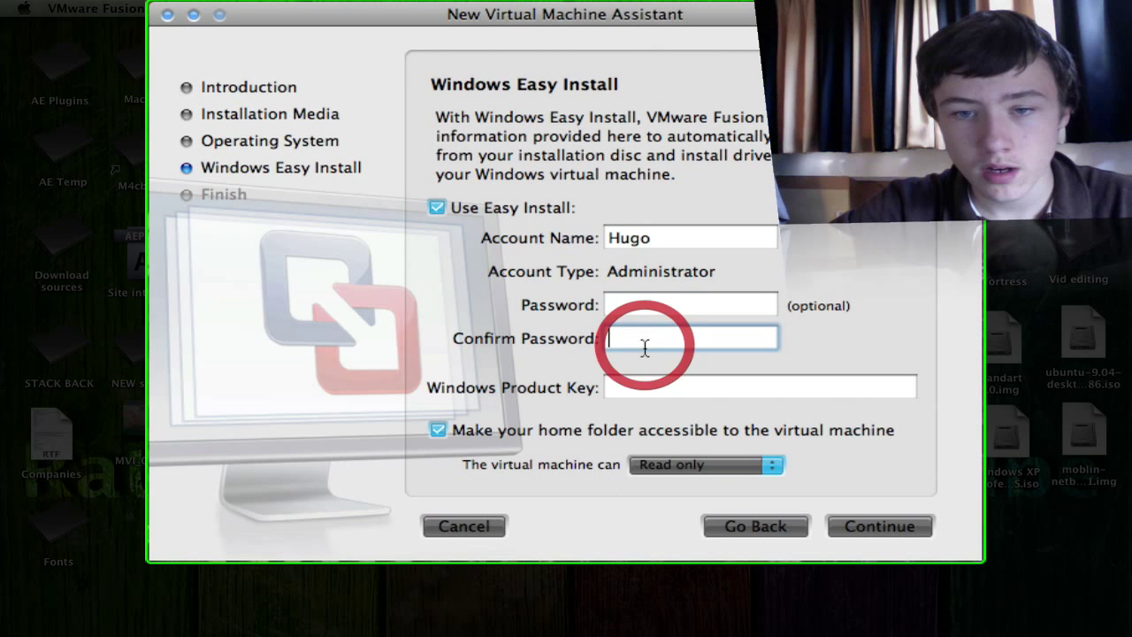
pyautogui.click(683, 393)
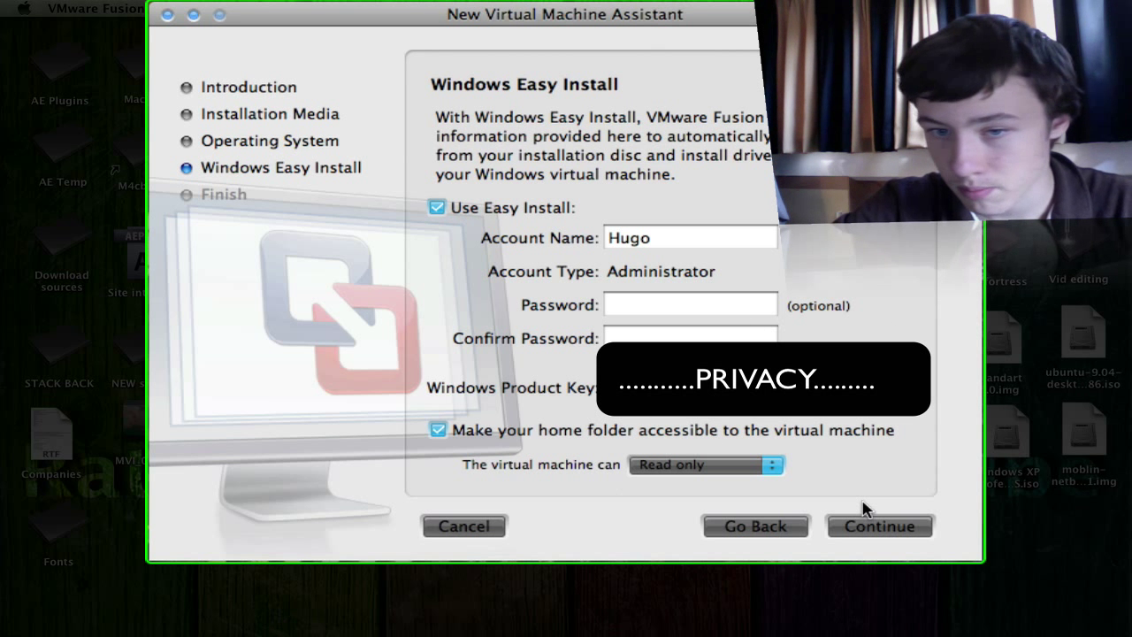
pyautogui.click(878, 528)
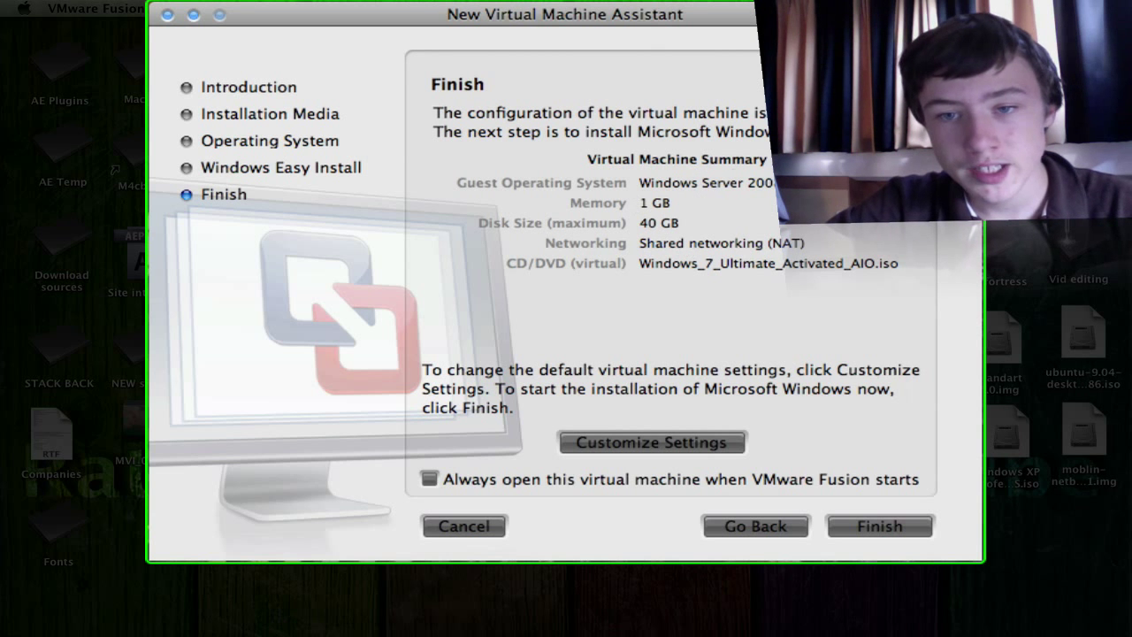
# Go back to Easy Install and turn off sharing of the home folder.
pyautogui.click(669, 442)
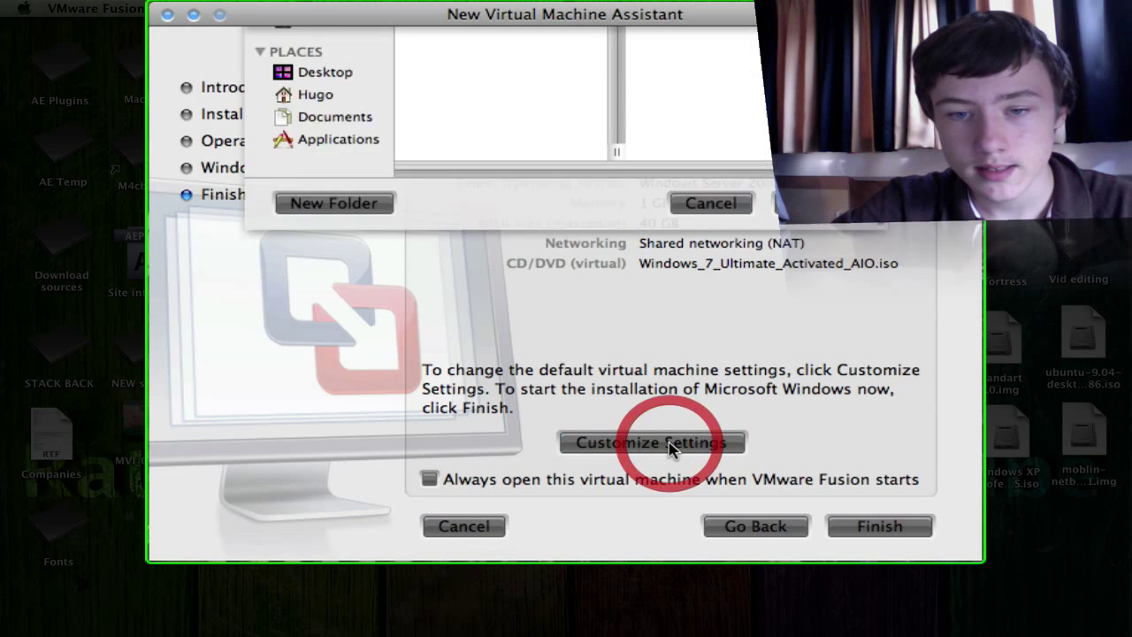
pyautogui.click(711, 445)
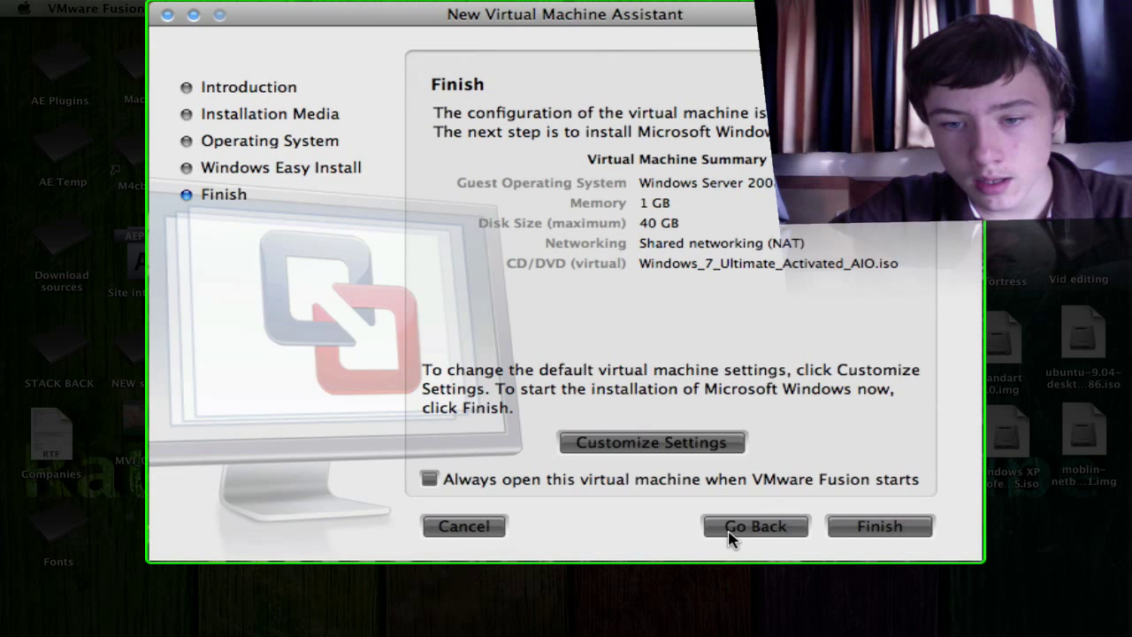
pyautogui.click(712, 527)
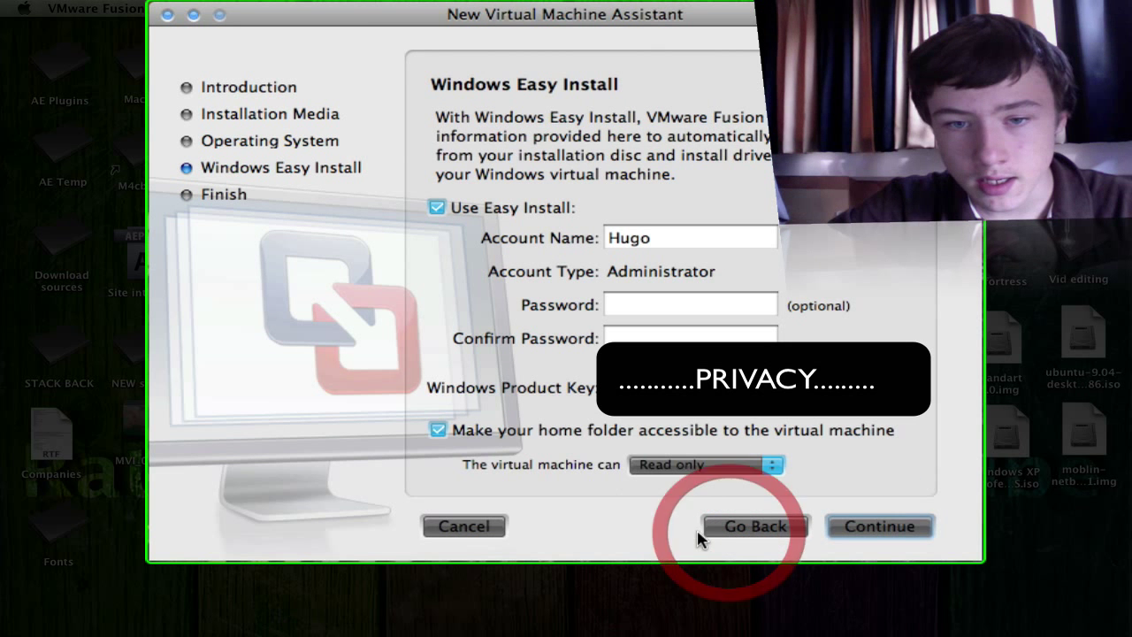
pyautogui.click(440, 431)
pyautogui.click(856, 528)
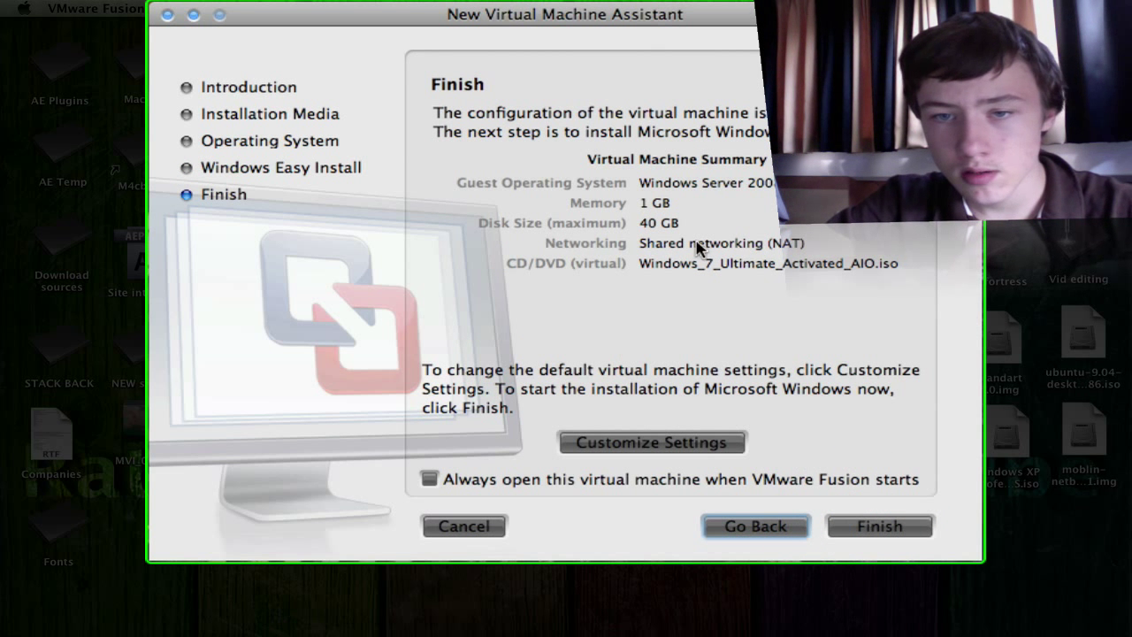
# Customize settings and save the virtual machine as 'Windows 7'.
pyautogui.click(662, 441)
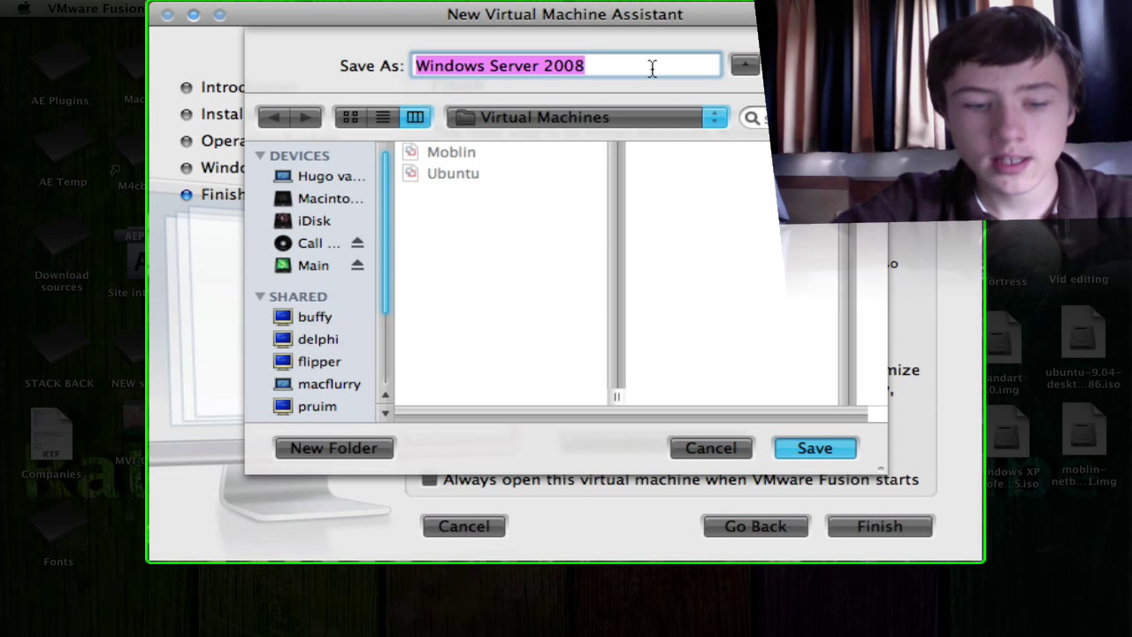
pyautogui.write('Windows')
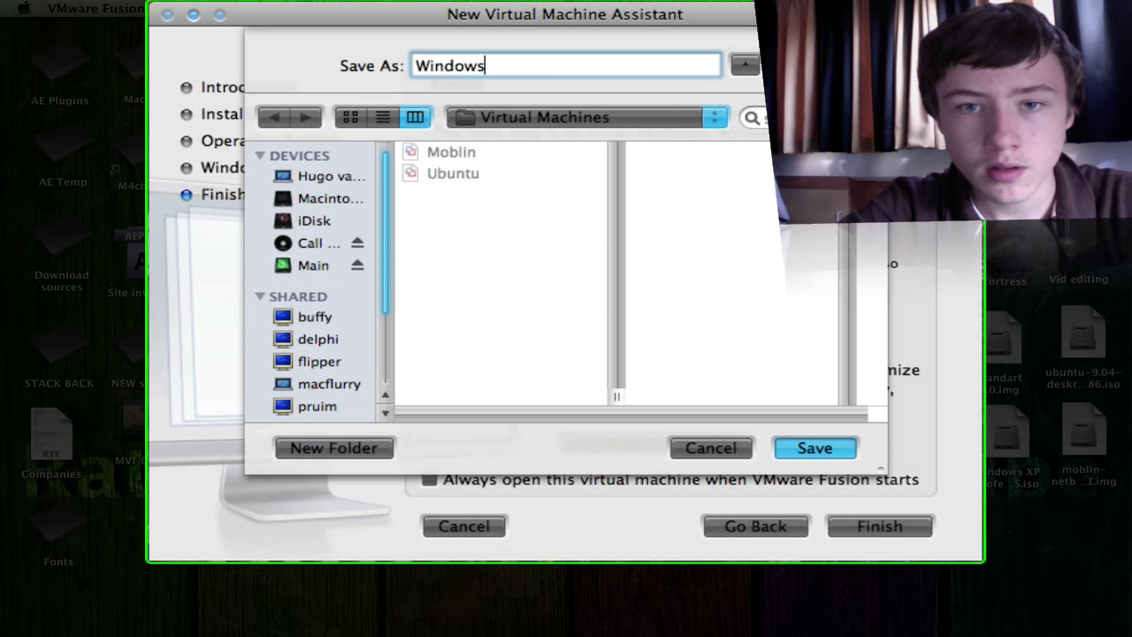
pyautogui.write(' 7')
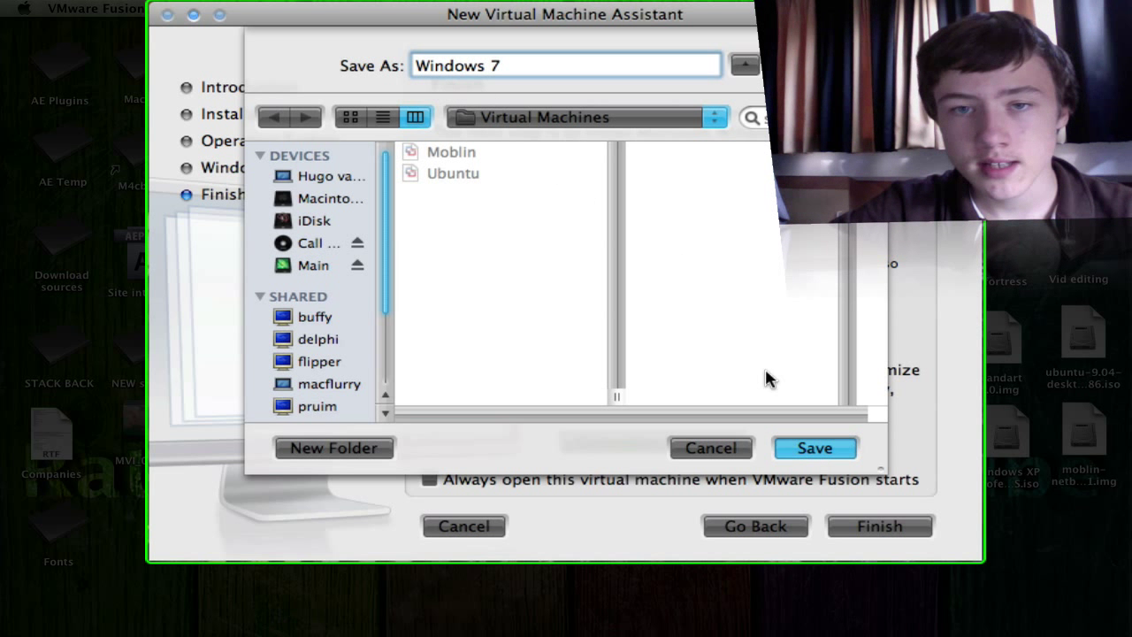
pyautogui.click(823, 450)
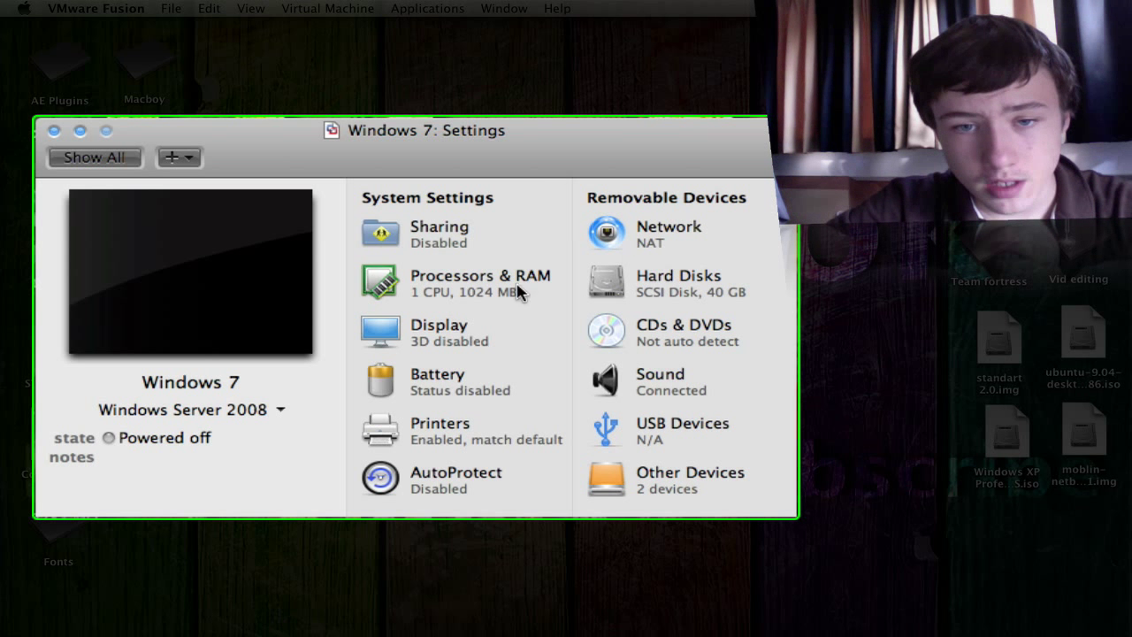
# Set the machine to 2 virtual processors and 2428 MB of RAM.
pyautogui.click(434, 278)
pyautogui.click(316, 271)
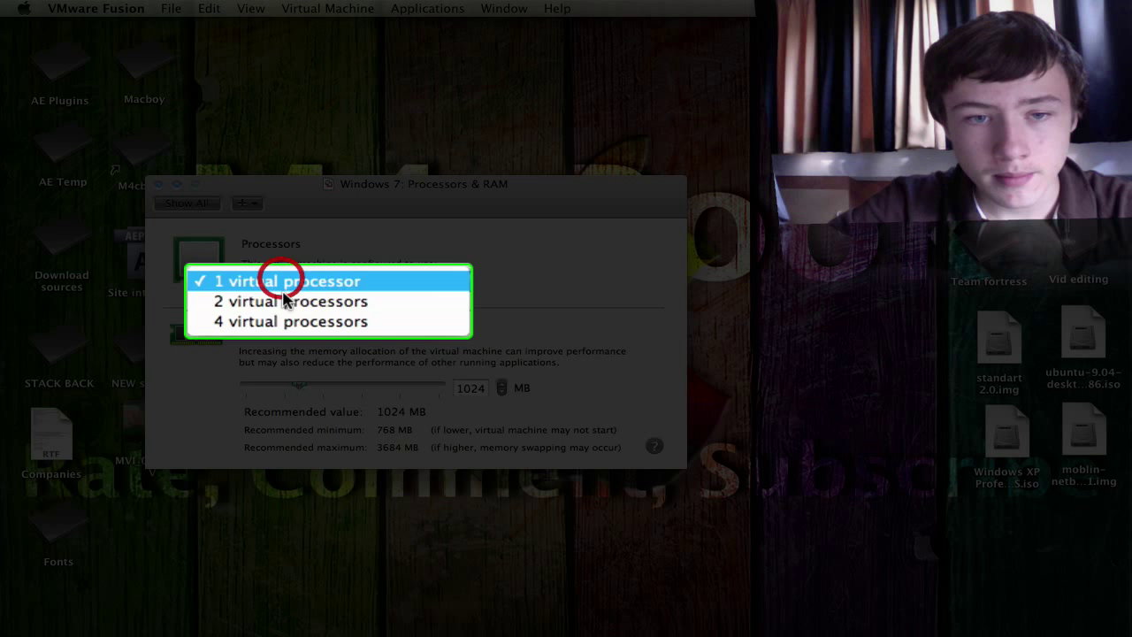
pyautogui.click(285, 301)
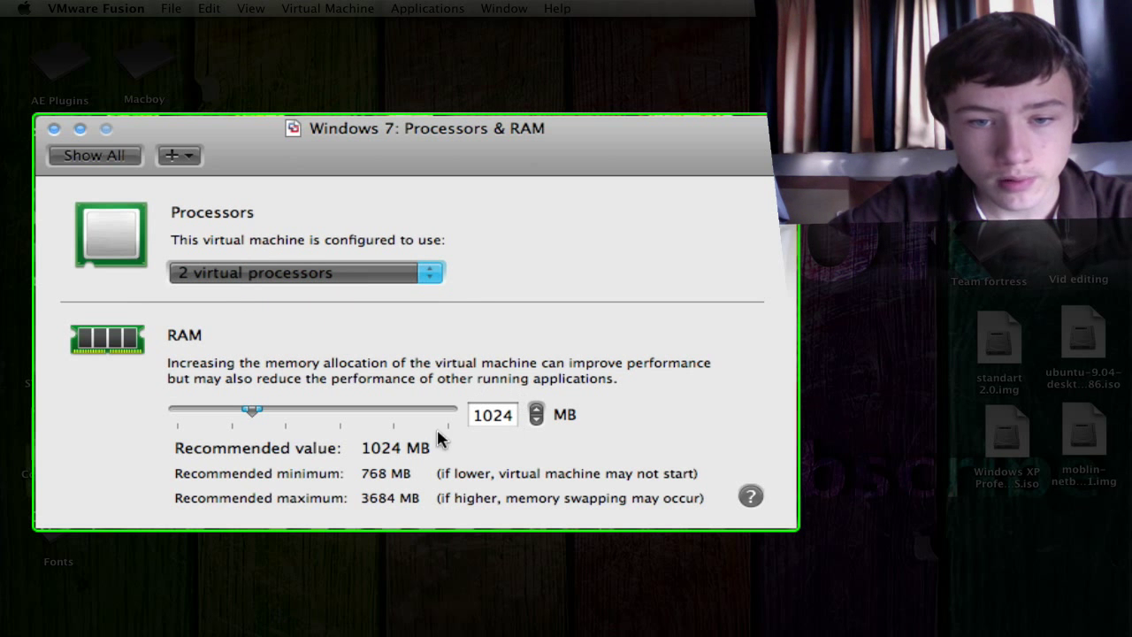
pyautogui.moveTo(262, 415); pyautogui.dragTo(351, 417)
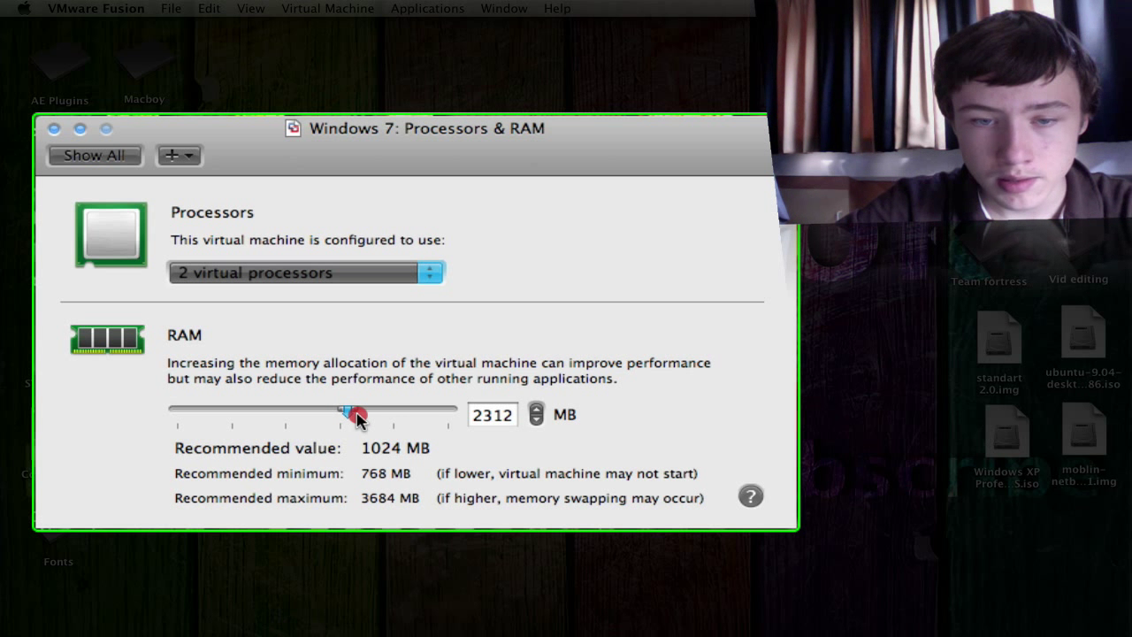
pyautogui.moveTo(354, 418); pyautogui.dragTo(354, 417)
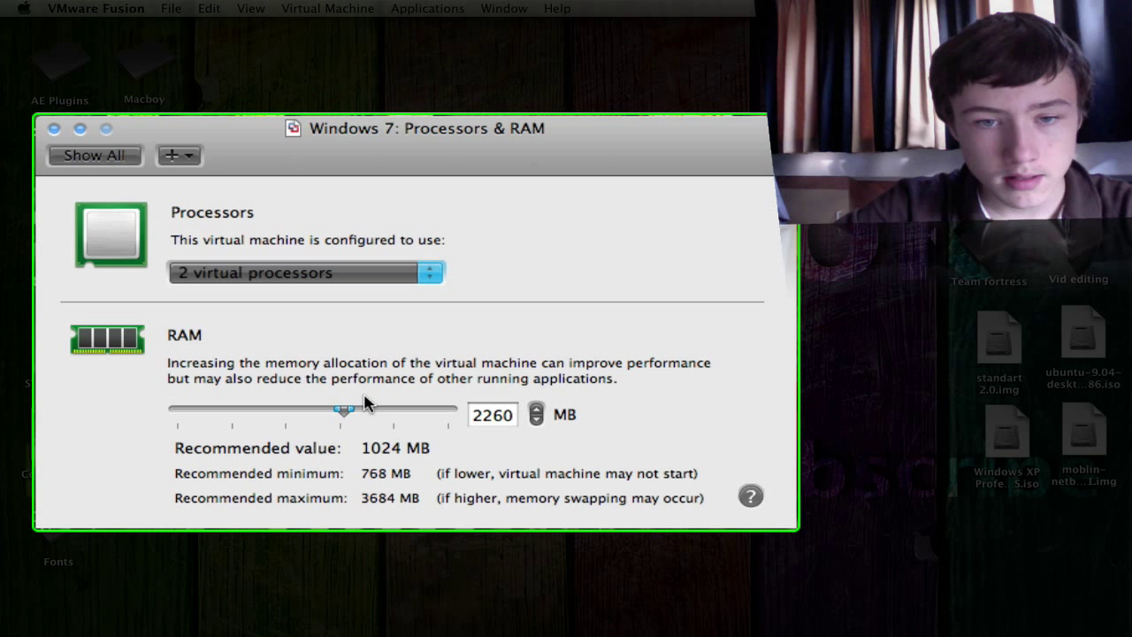
pyautogui.moveTo(355, 416); pyautogui.dragTo(368, 417)
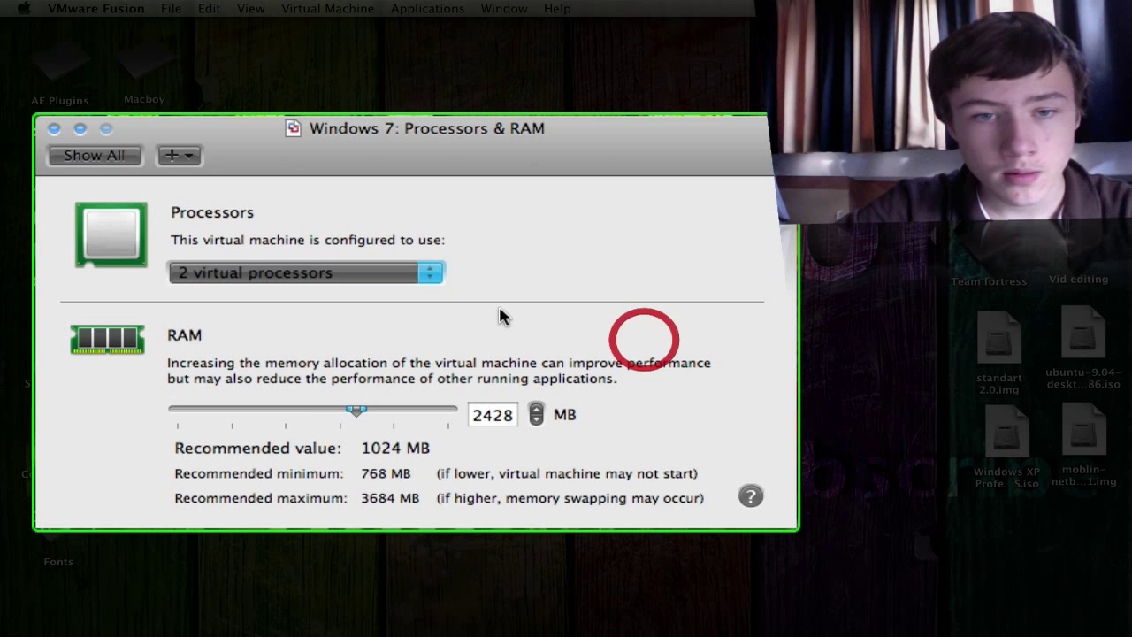
# Check the 40 GB hard disk settings and return to the settings overview.
pyautogui.click(94, 157)
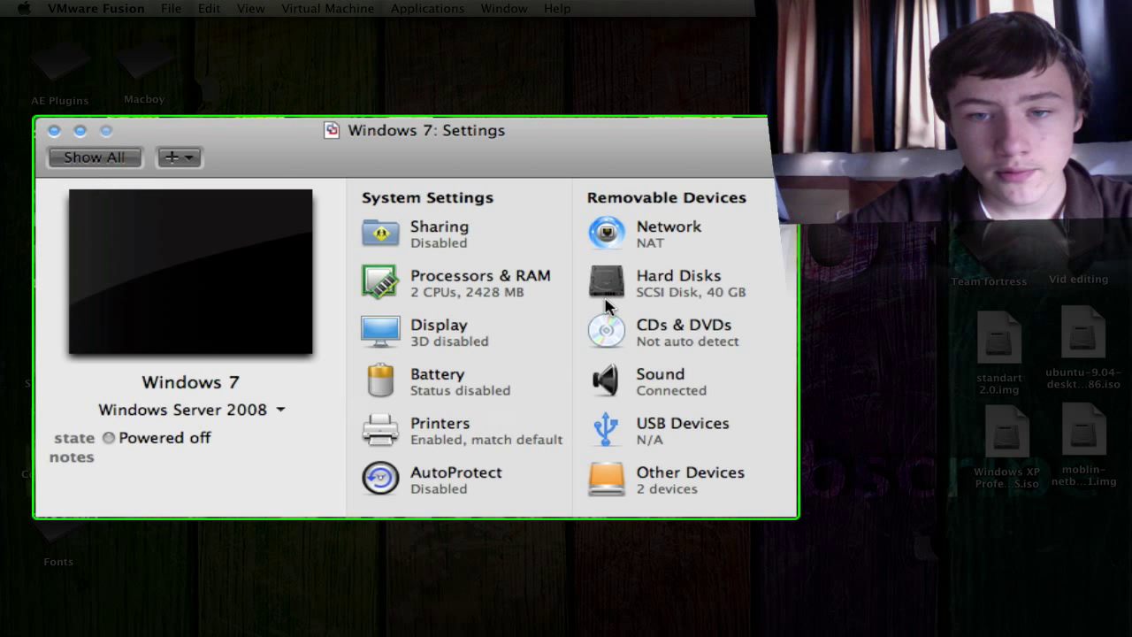
pyautogui.click(608, 292)
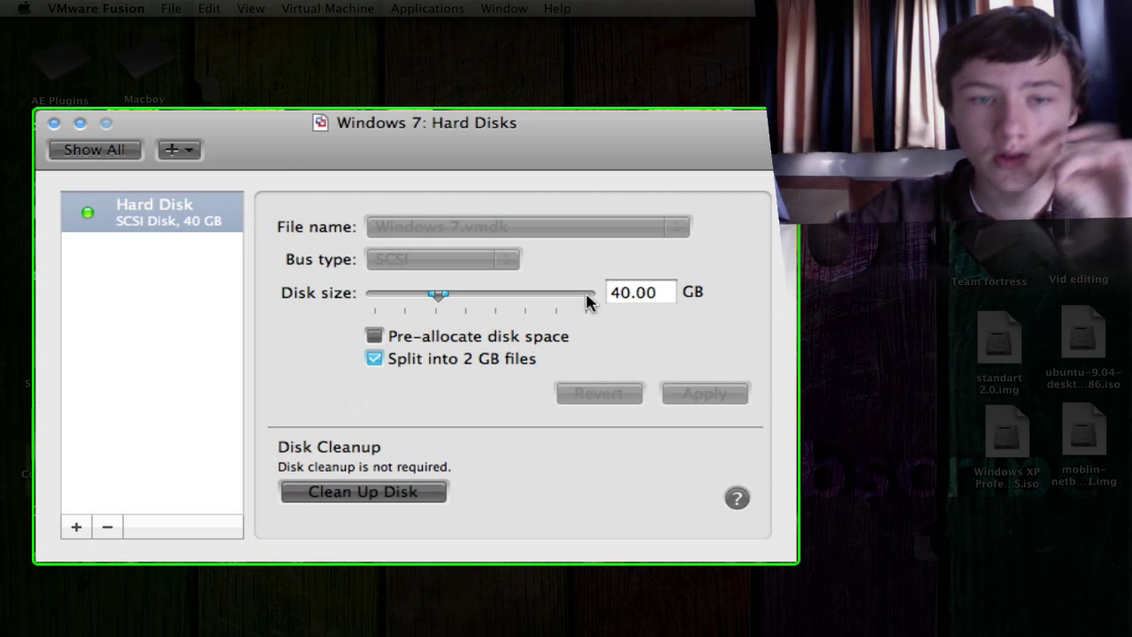
pyautogui.click(89, 151)
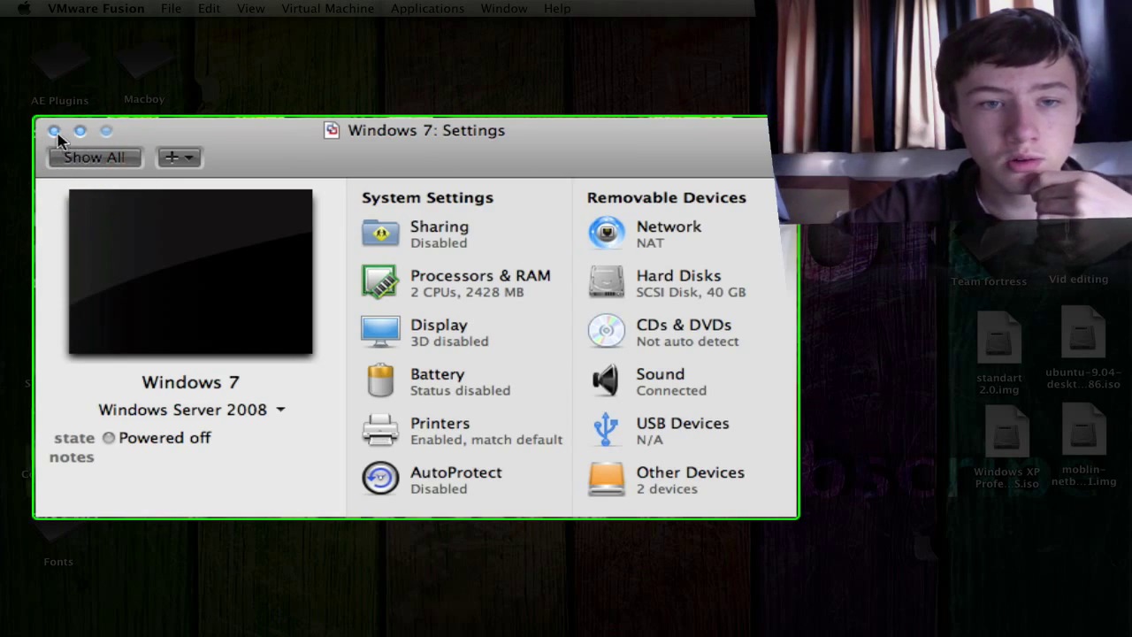
# Close Settings and start the Windows 7 machine from the Virtual Machine Library.
pyautogui.click(54, 130)
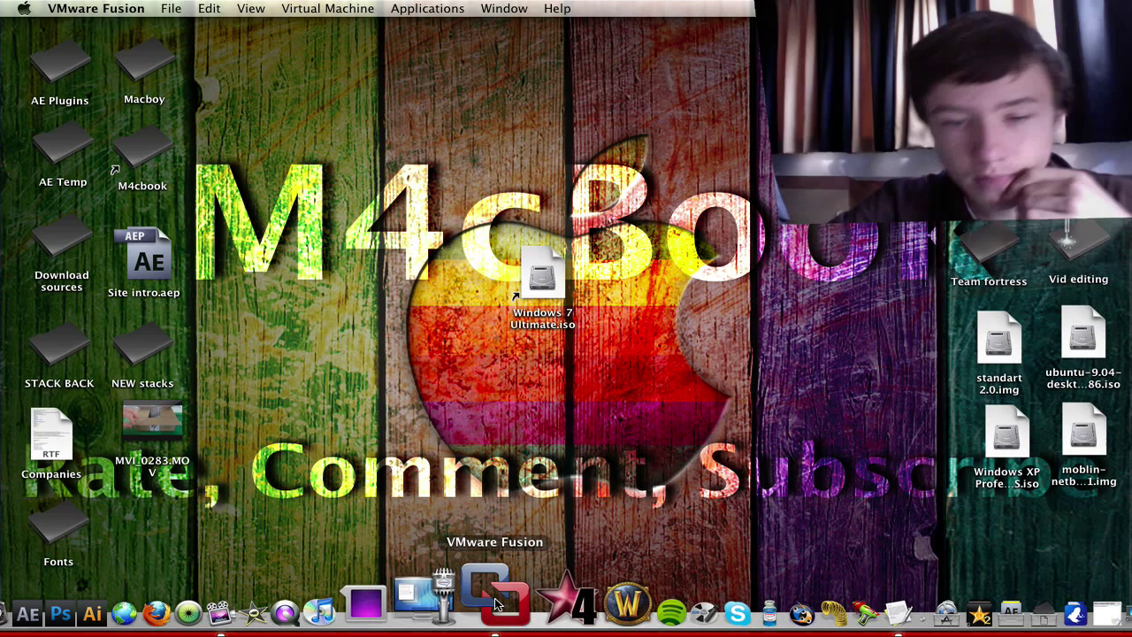
pyautogui.click(497, 604)
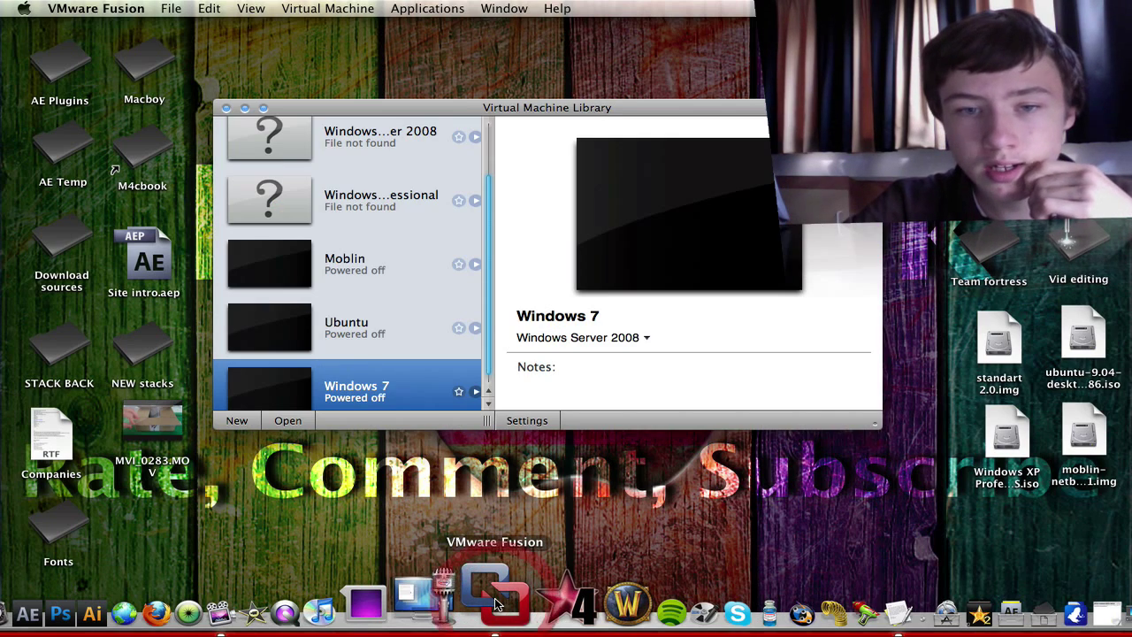
pyautogui.scroll(-1, 362, 379)
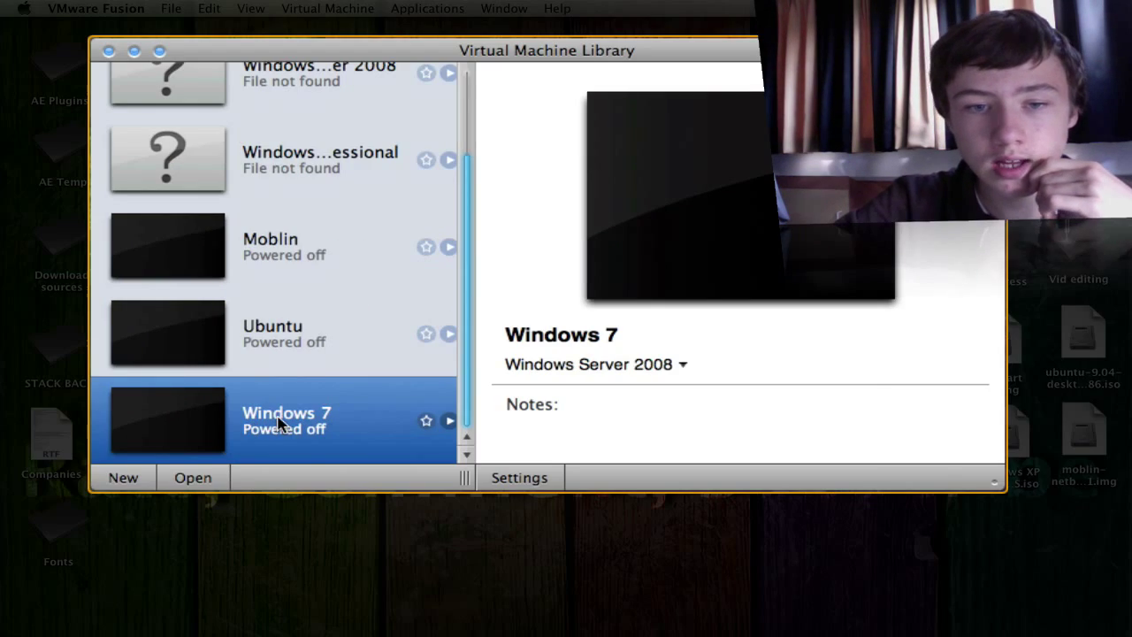
pyautogui.click(449, 420)
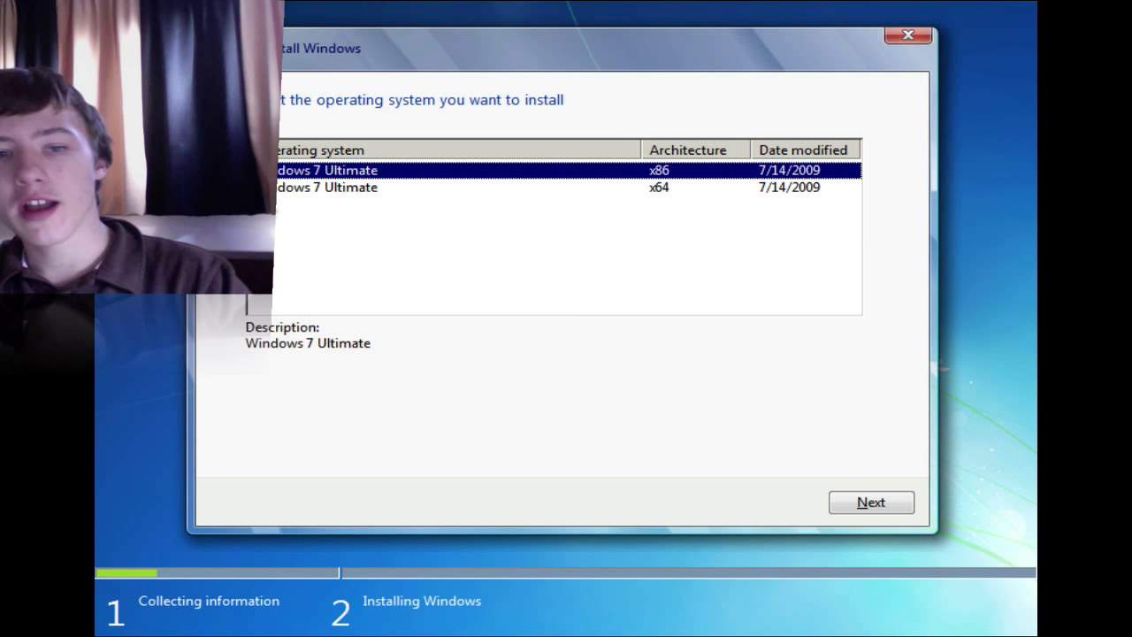
# Choose Windows 7 Ultimate x64, accept the license, and install onto Disk 0's 40 GB unallocated space.
pyautogui.click(367, 187)
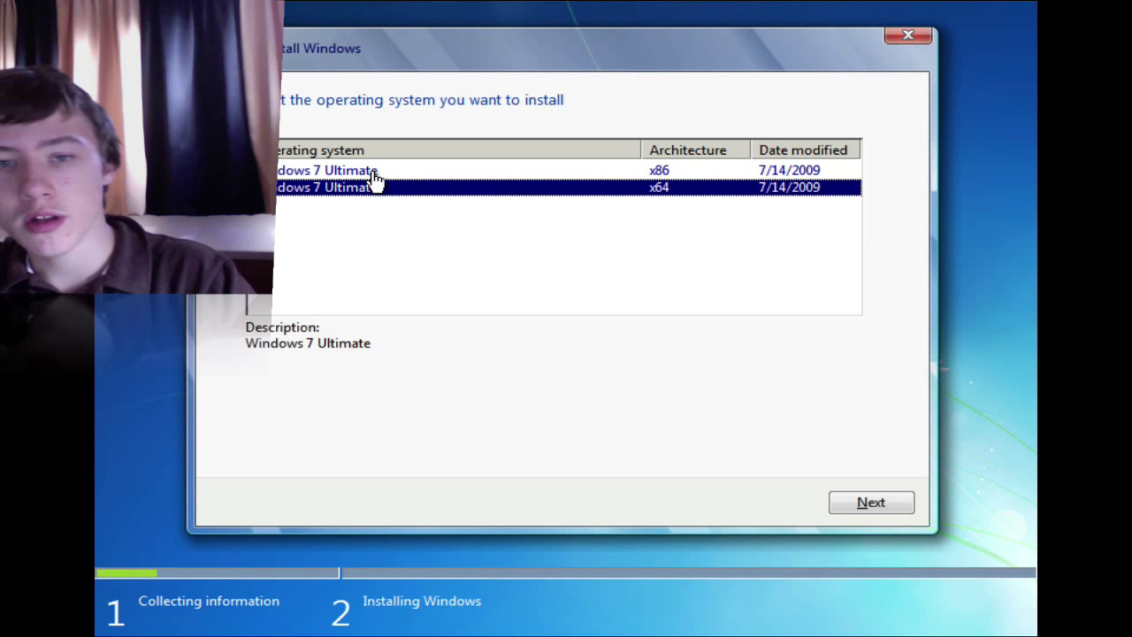
pyautogui.click(325, 196)
pyautogui.click(845, 500)
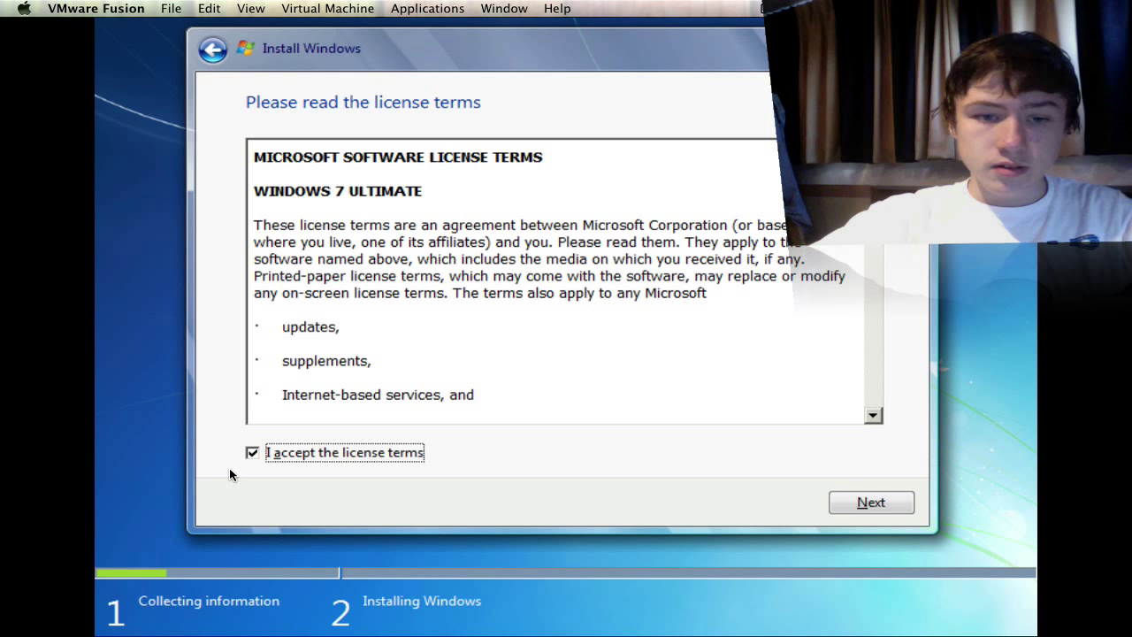
pyautogui.click(566, 316)
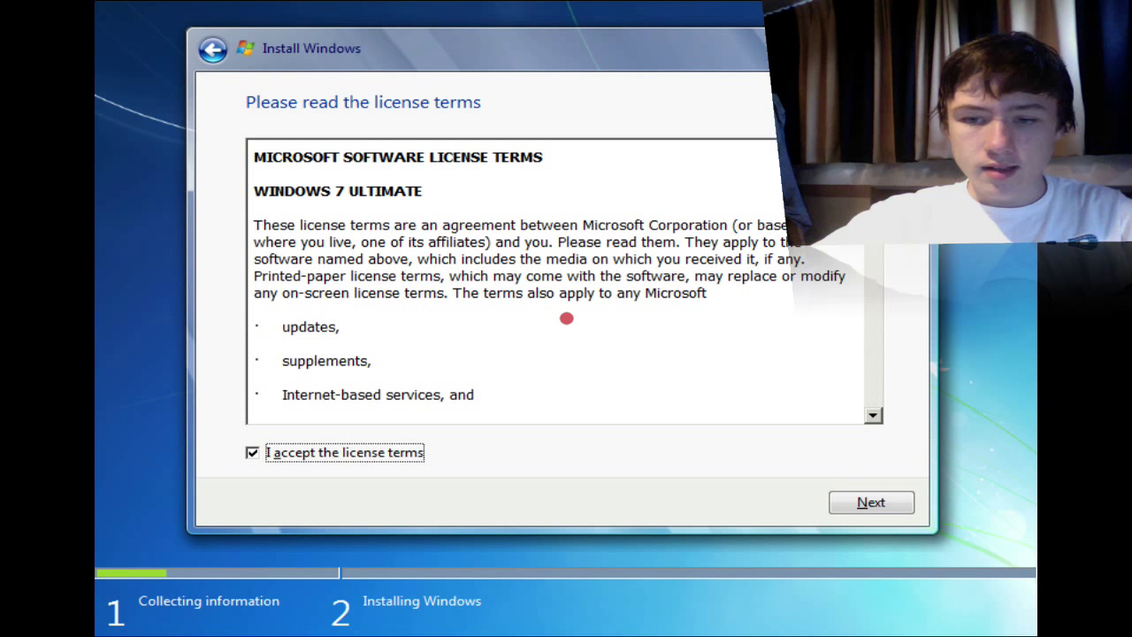
pyautogui.click(861, 502)
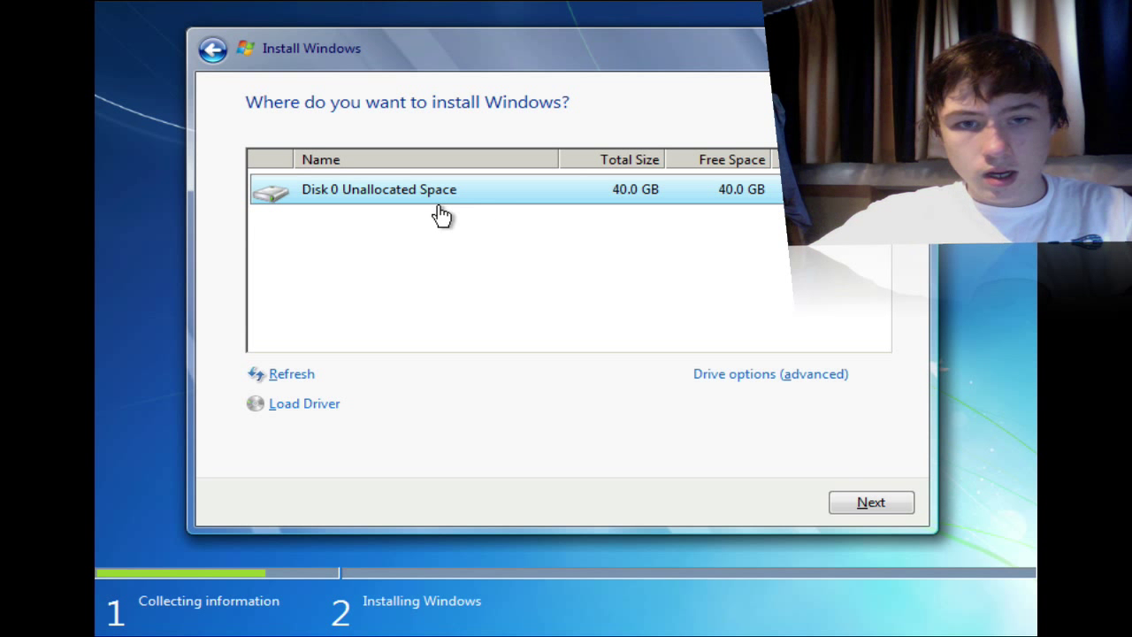
pyautogui.click(850, 502)
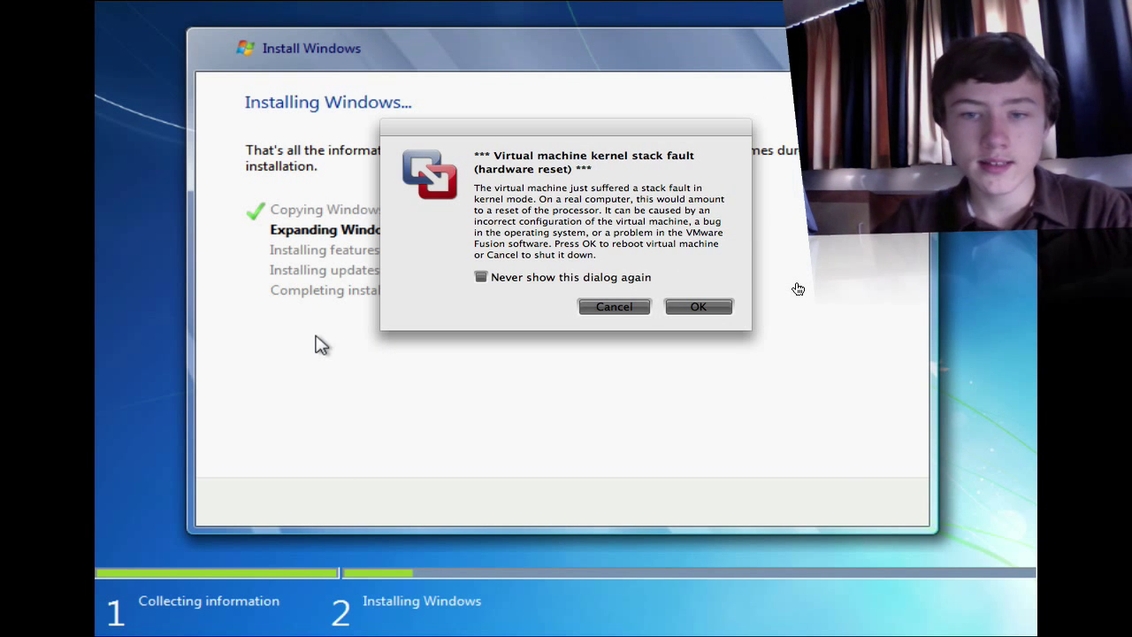
# Confirm OK on the kernel stack fault dialog twice to reboot the virtual machine.
pyautogui.click(490, 214)
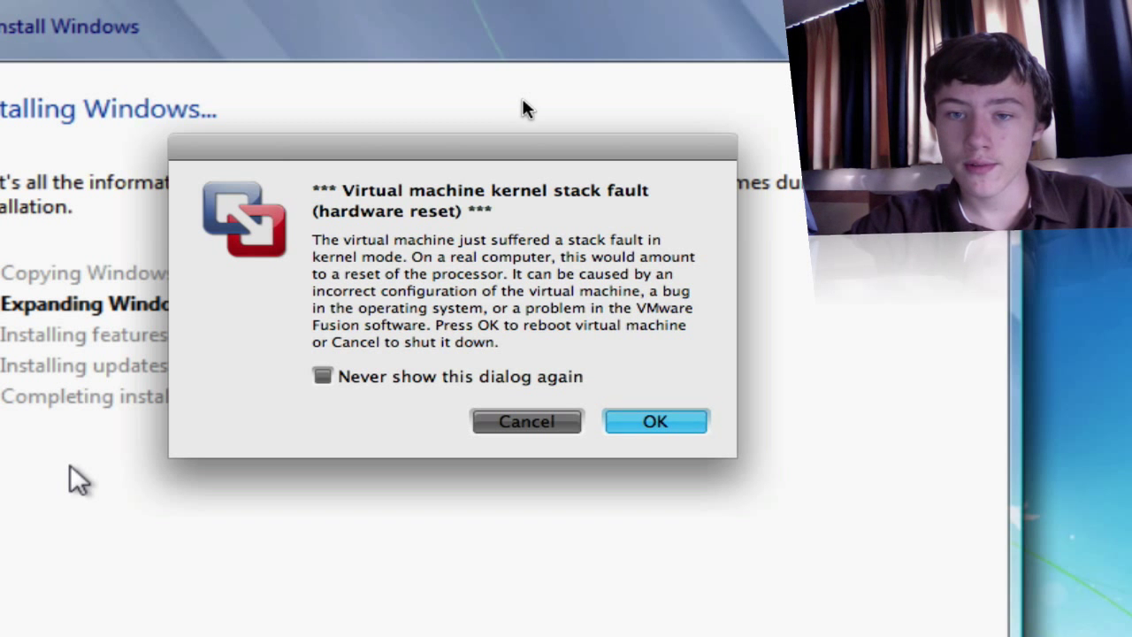
pyautogui.moveTo(507, 149); pyautogui.dragTo(485, 174)
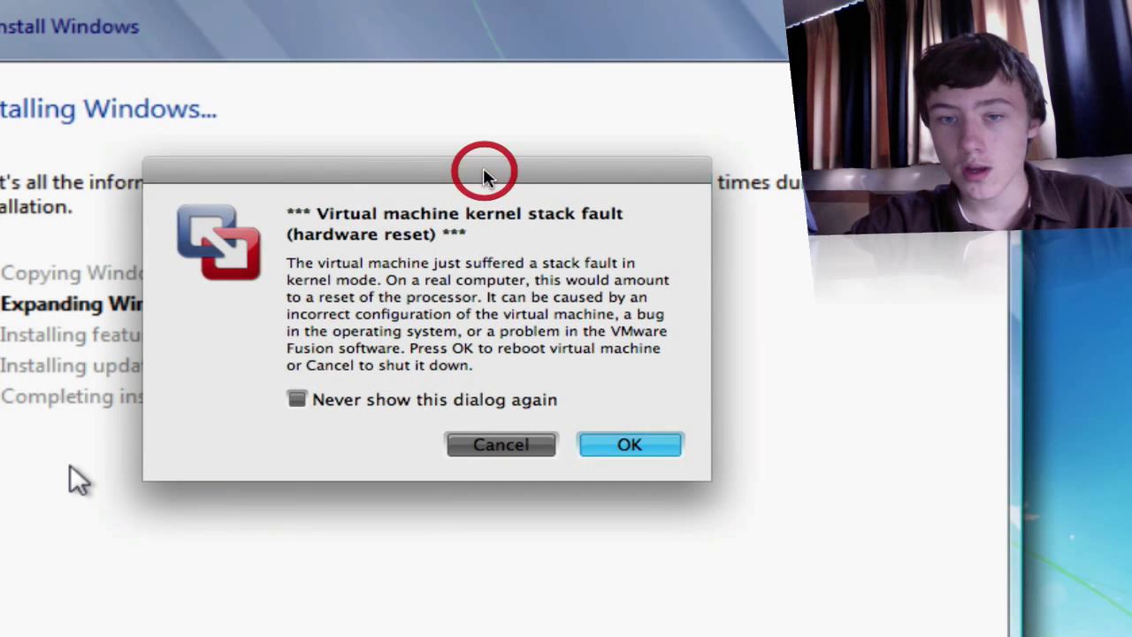
pyautogui.click(663, 449)
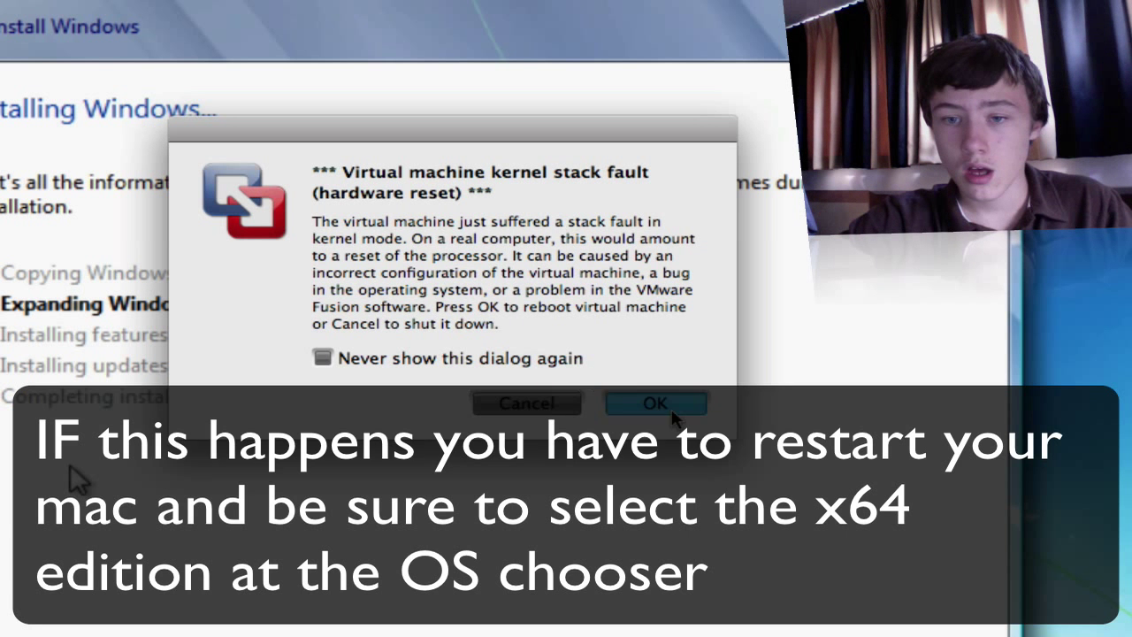
pyautogui.click(673, 414)
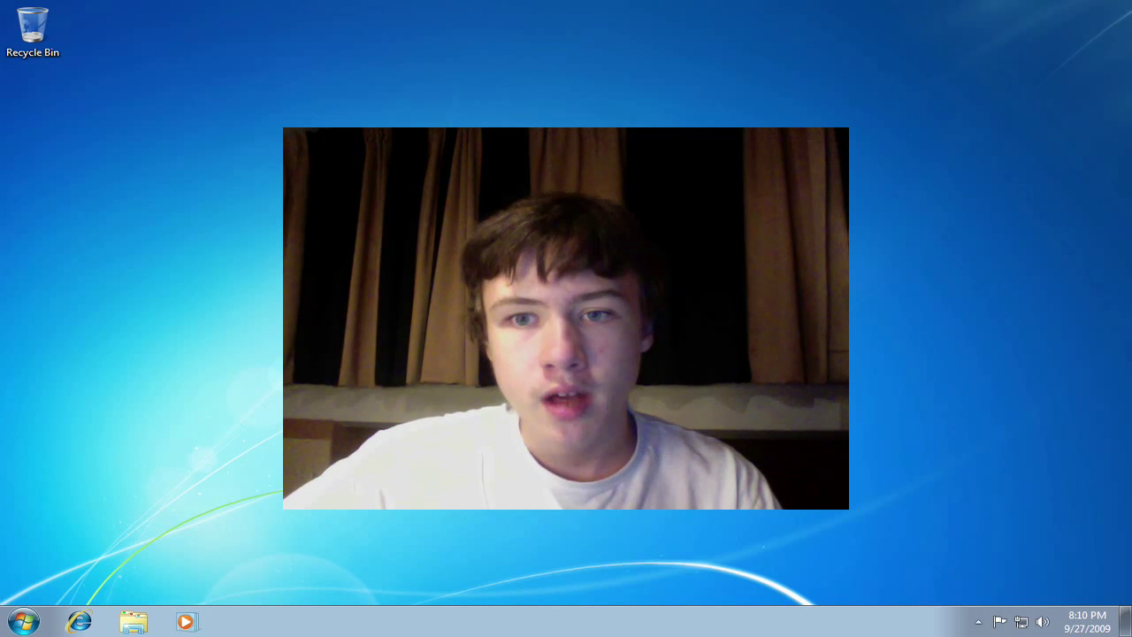
# Leave full-screen view once Windows 7 has booted to its desktop.
pyautogui.press('ctrl+super+Return')
pyautogui.press('ctrl+super+Return')
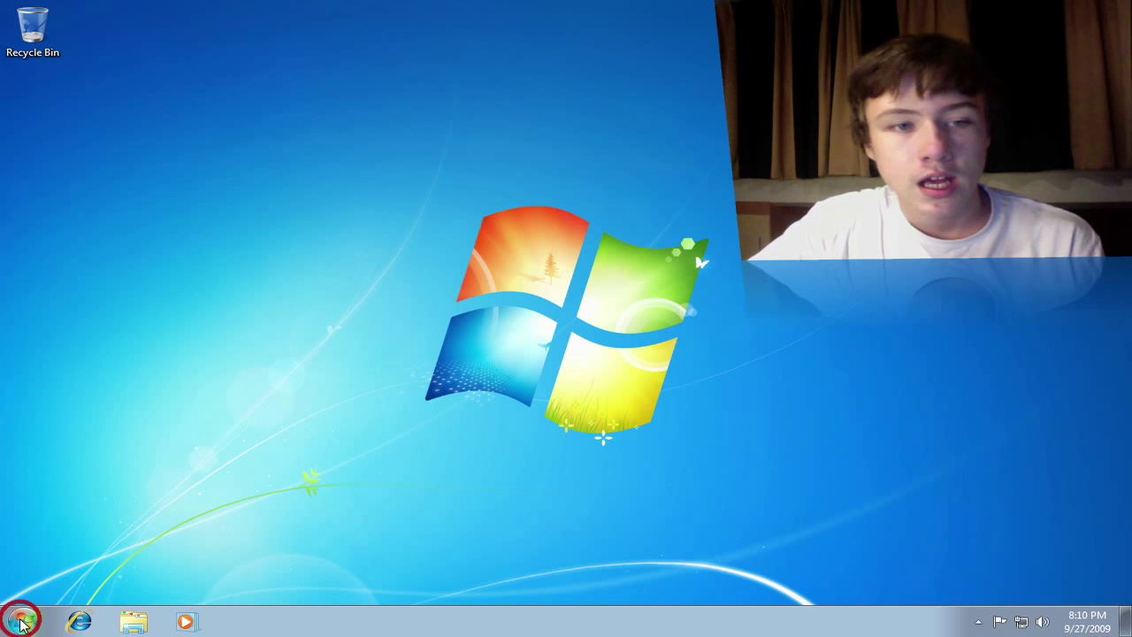
# Open the Documents library from the Start menu.
pyautogui.click(21, 620)
pyautogui.click(630, 377)
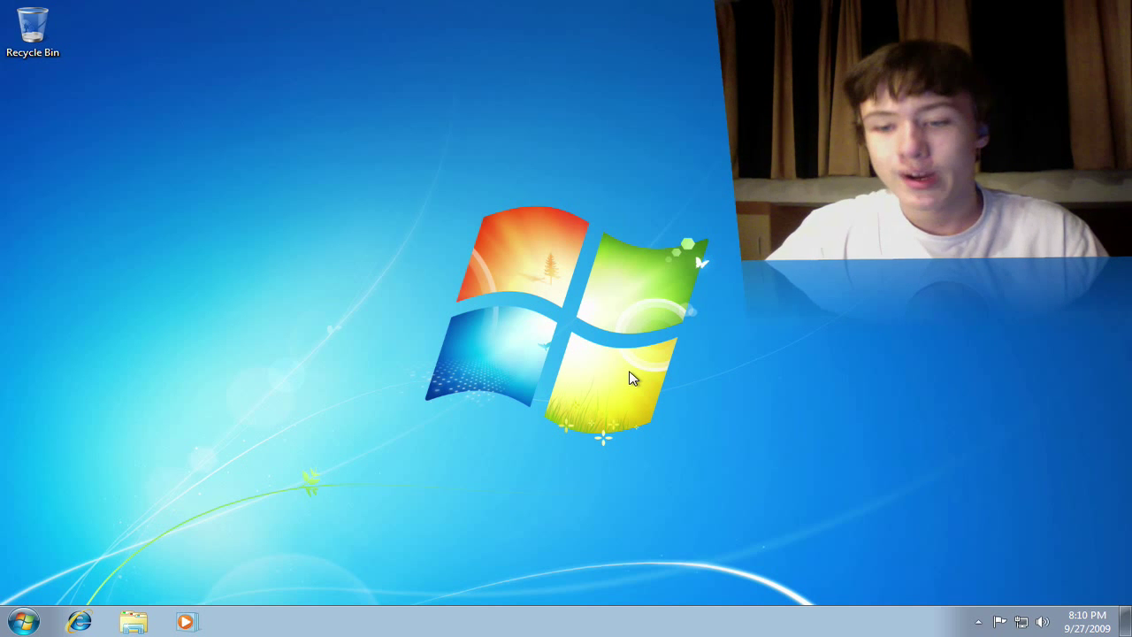
pyautogui.click(24, 624)
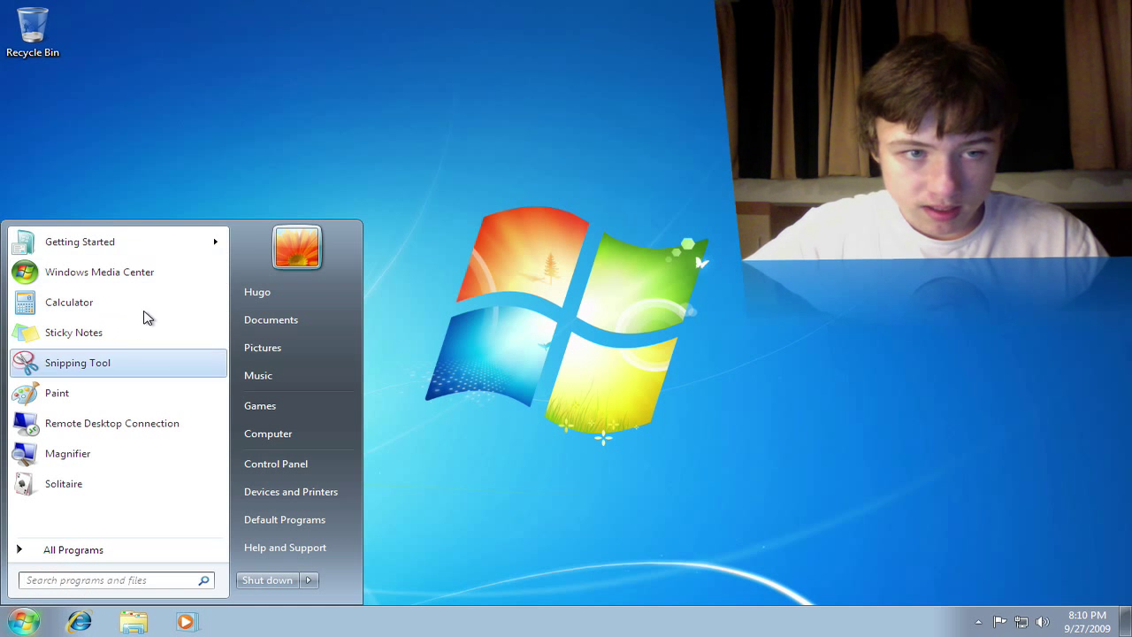
pyautogui.click(256, 320)
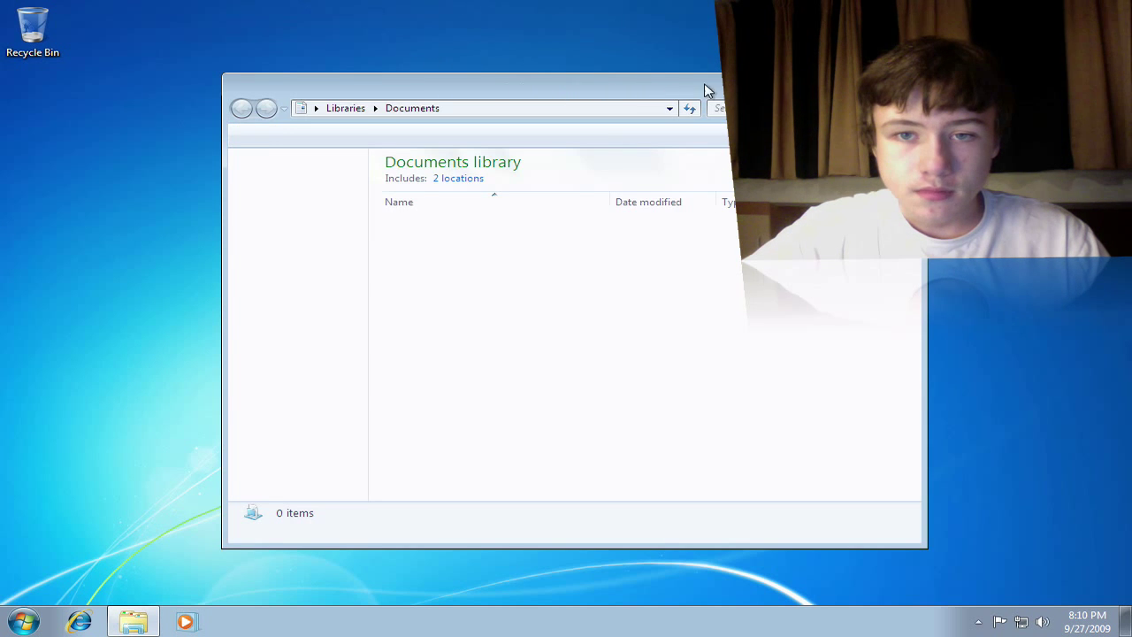
# Maximize the Documents window, restore it, and place it on the right side of the desktop.
pyautogui.moveTo(704, 86); pyautogui.dragTo(595, 89)
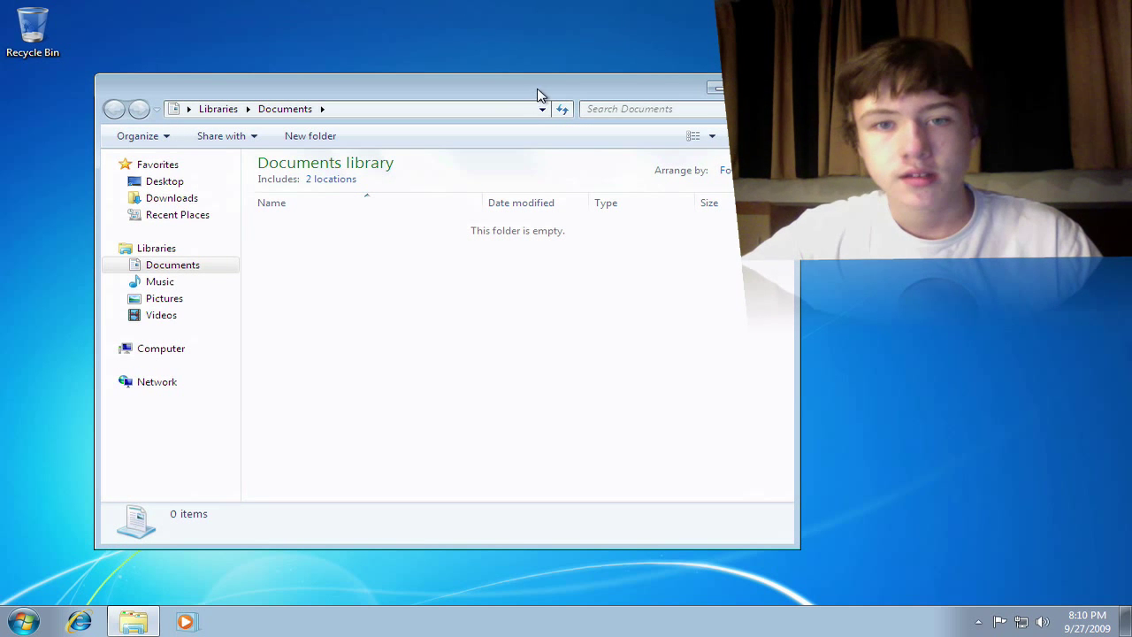
pyautogui.moveTo(539, 94); pyautogui.dragTo(522, 9)
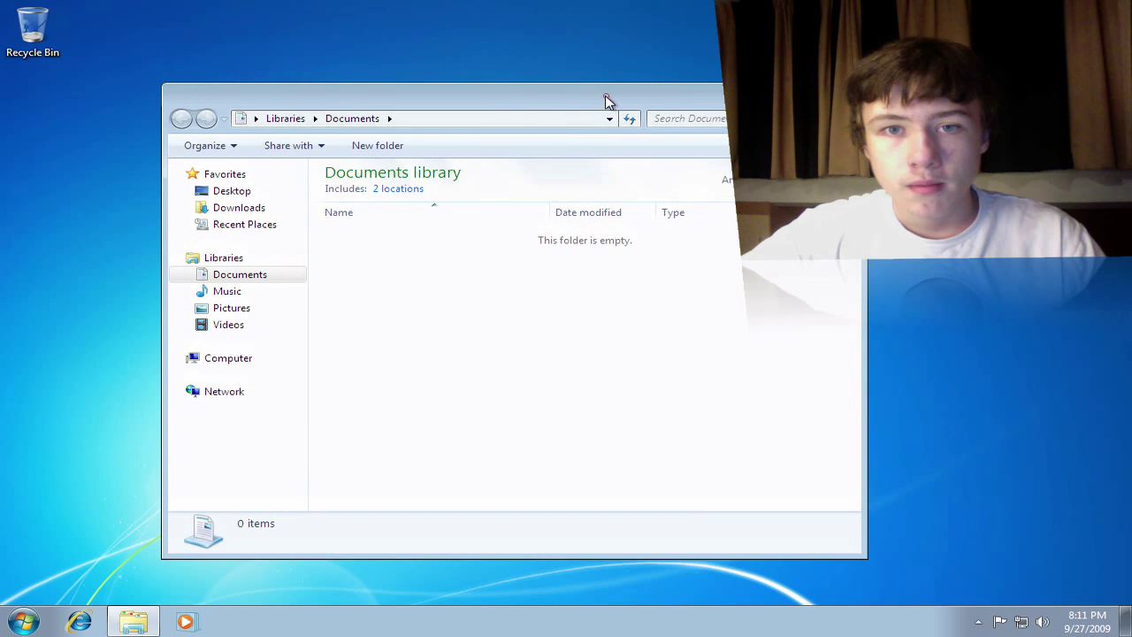
pyautogui.moveTo(554, 79); pyautogui.dragTo(569, 17)
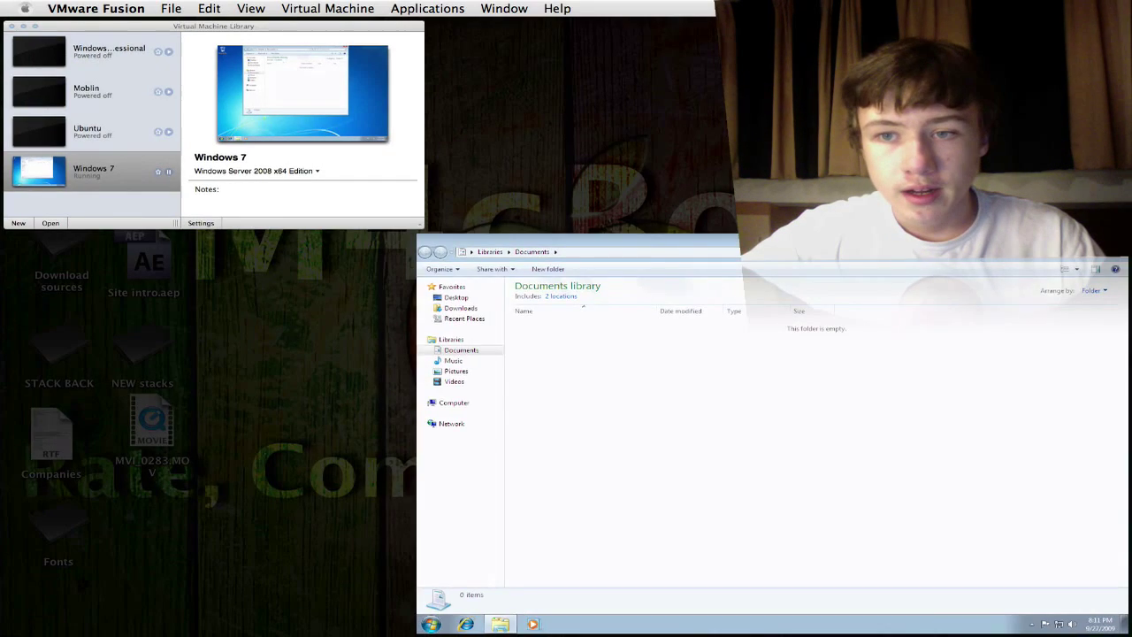
pyautogui.click(943, 324)
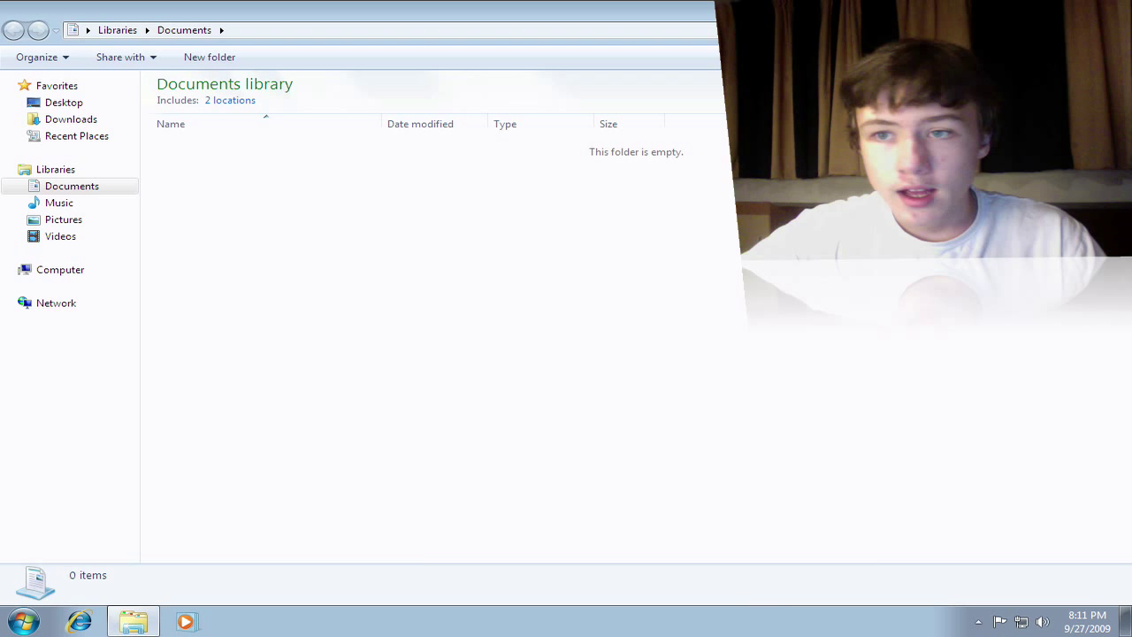
pyautogui.doubleClick(374, 11)
pyautogui.moveTo(430, 110); pyautogui.dragTo(1130, 133)
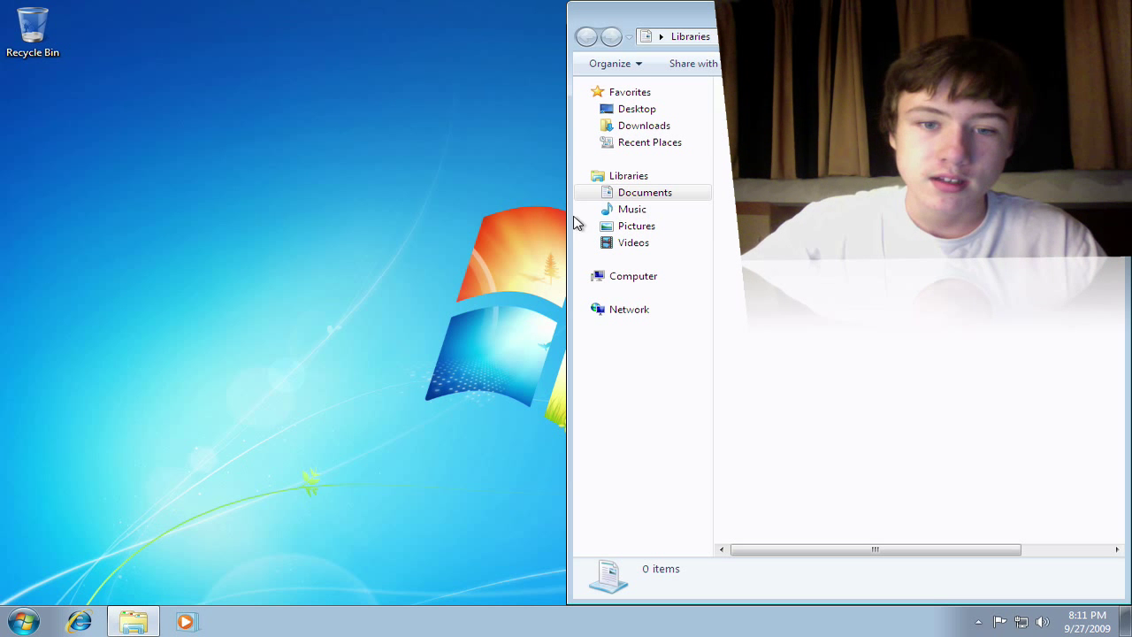
pyautogui.moveTo(782, 28); pyautogui.dragTo(662, 29)
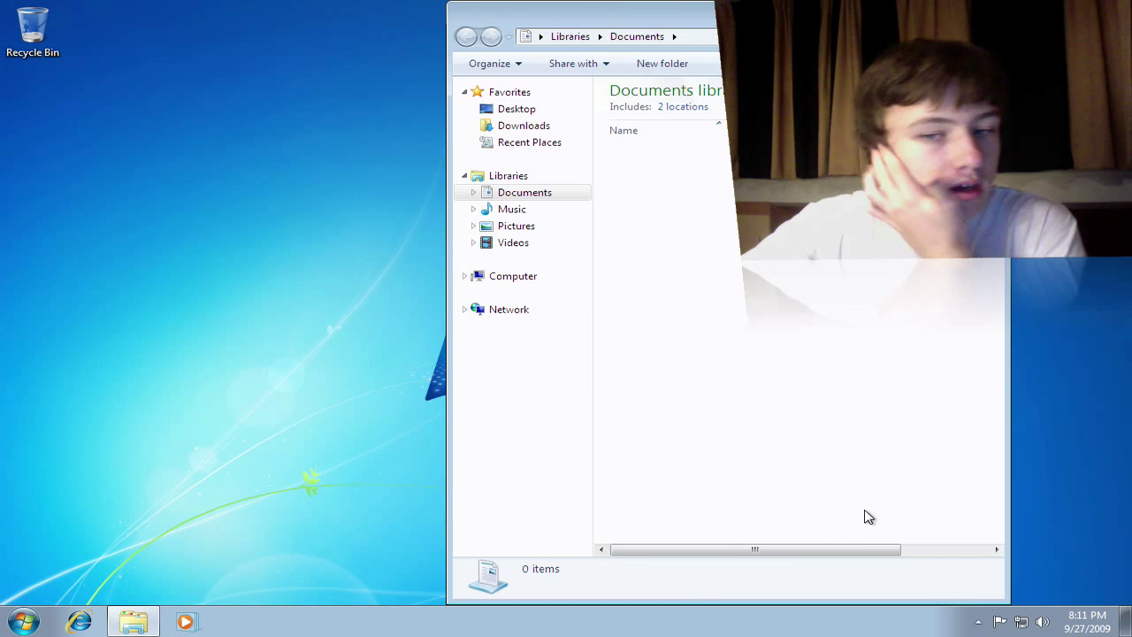
# Dismiss the Start menu and clear the Documents window from the desktop.
pyautogui.click(39, 621)
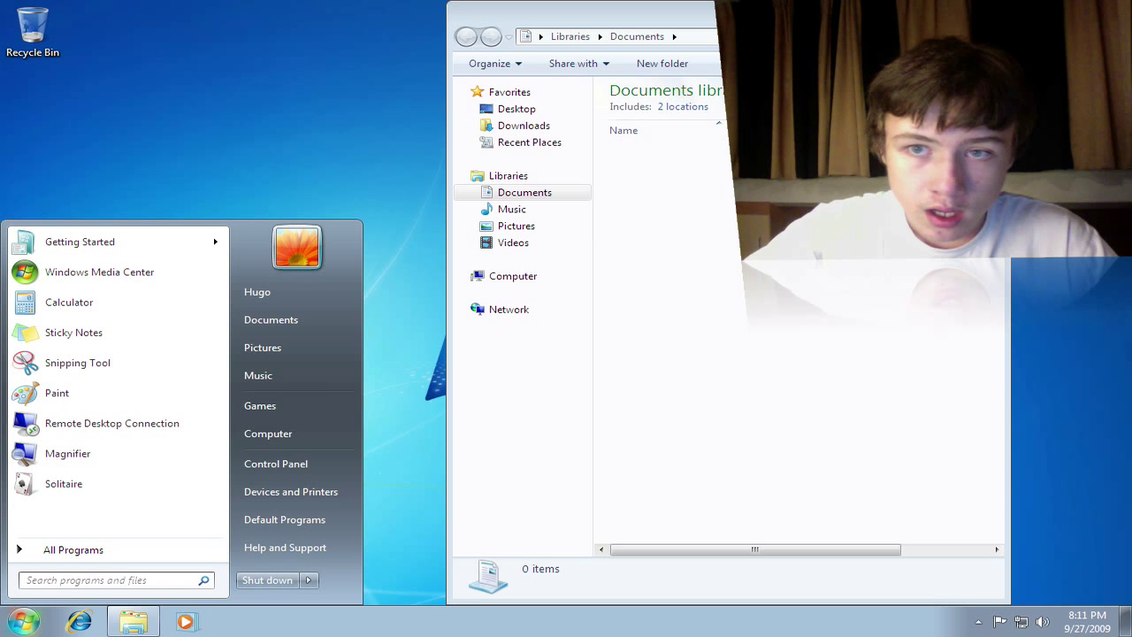
pyautogui.press('Escape')
pyautogui.press('super+d')
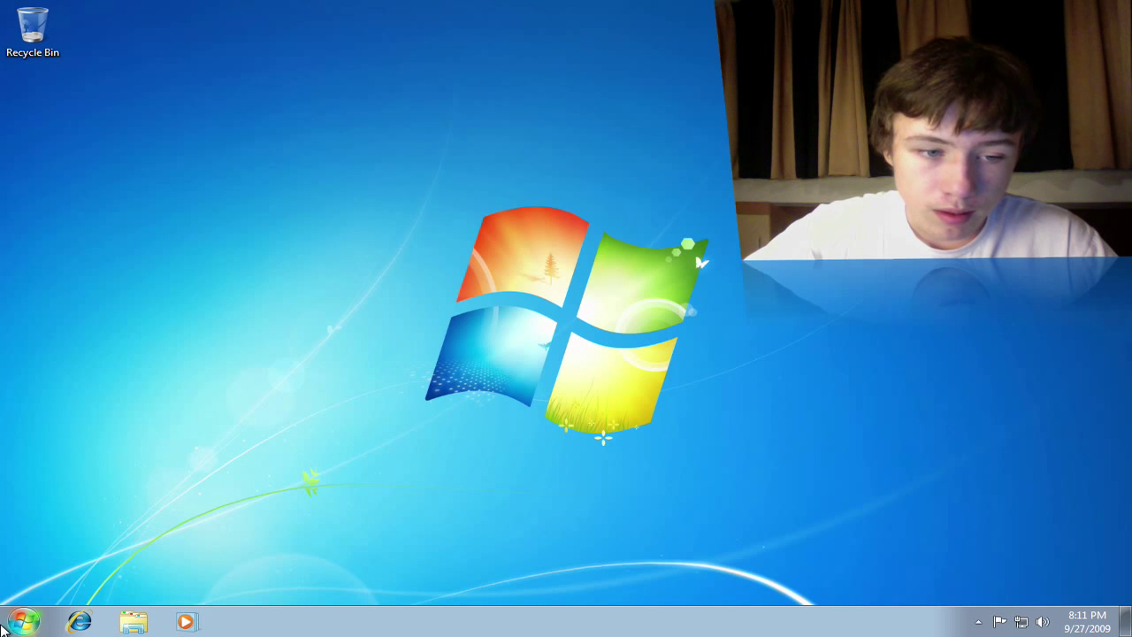
# Launch Getting Started from the Start menu, view its tasks, then close it.
pyautogui.click(4, 626)
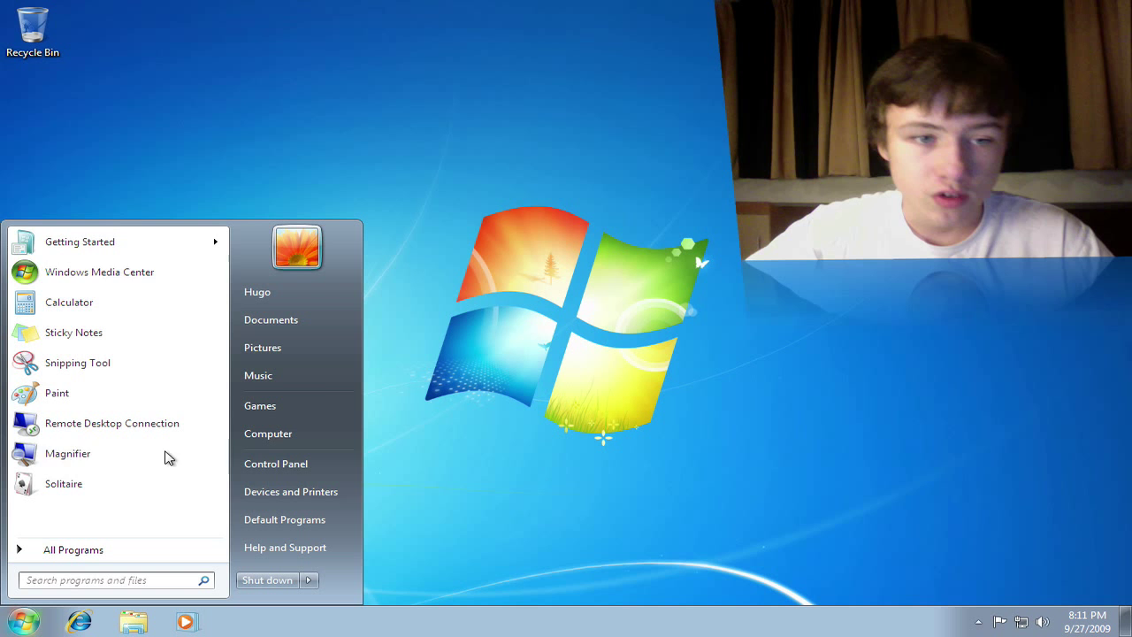
pyautogui.click(144, 245)
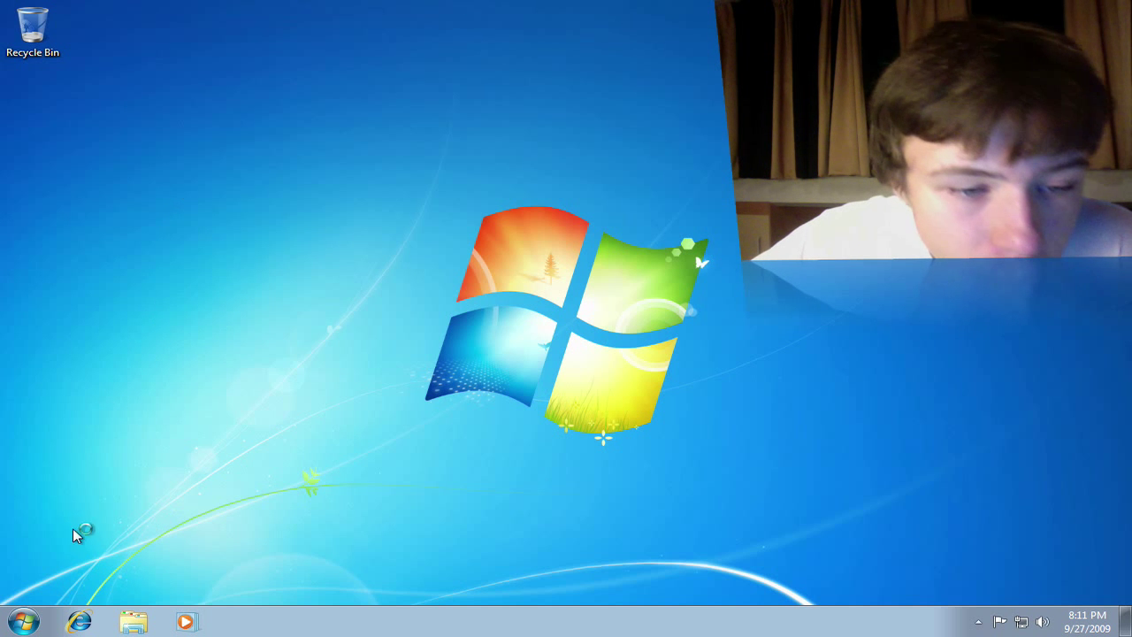
pyautogui.click(21, 619)
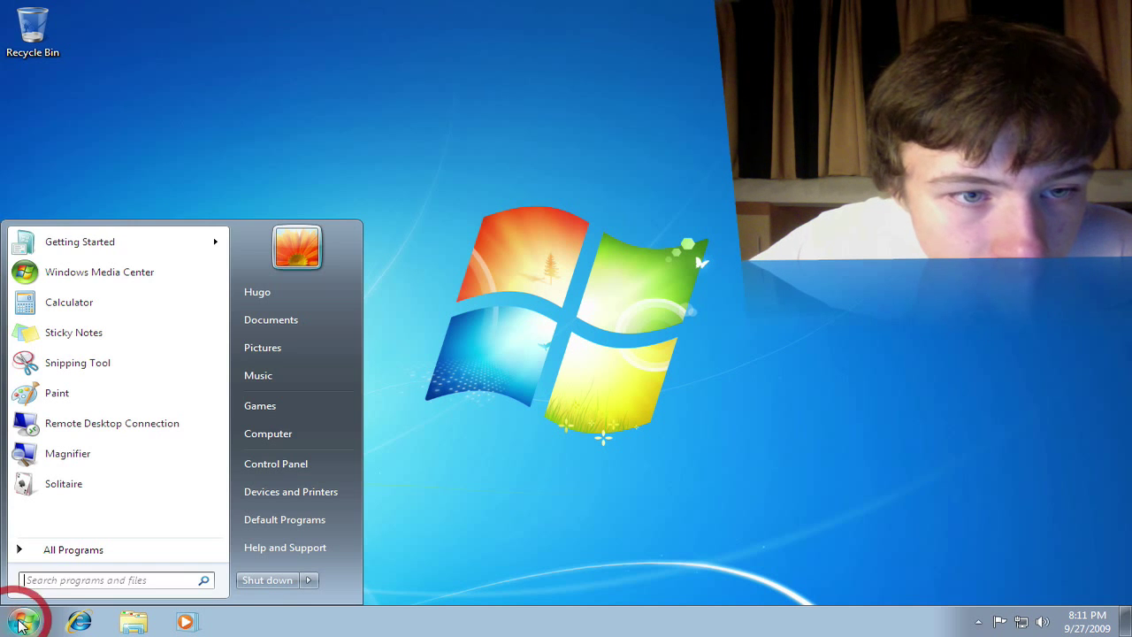
pyautogui.click(215, 245)
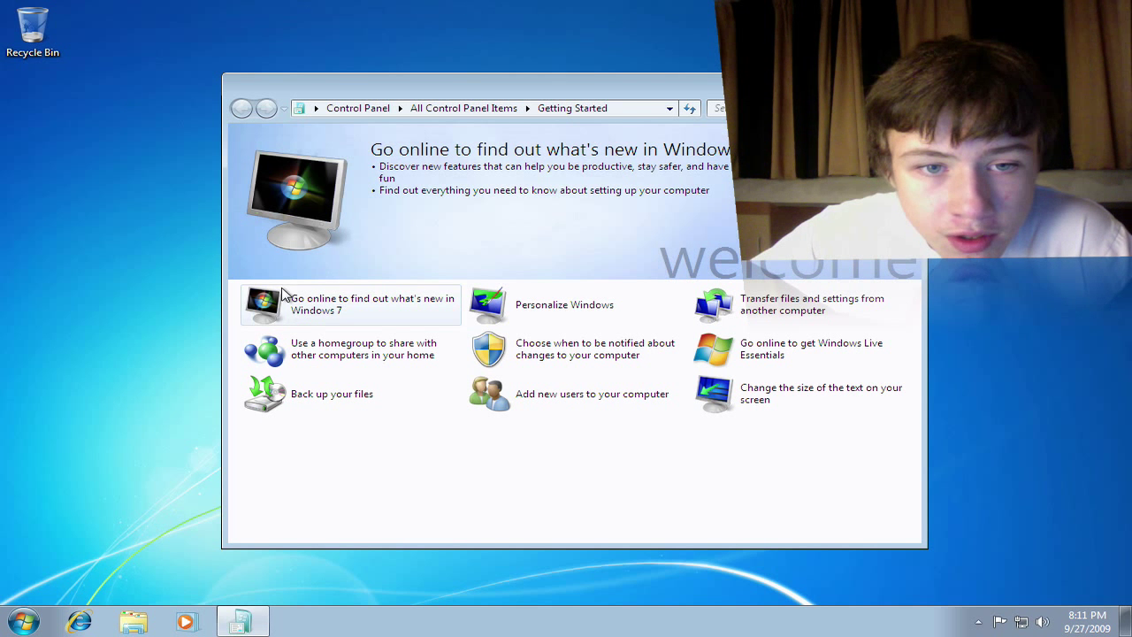
pyautogui.click(909, 83)
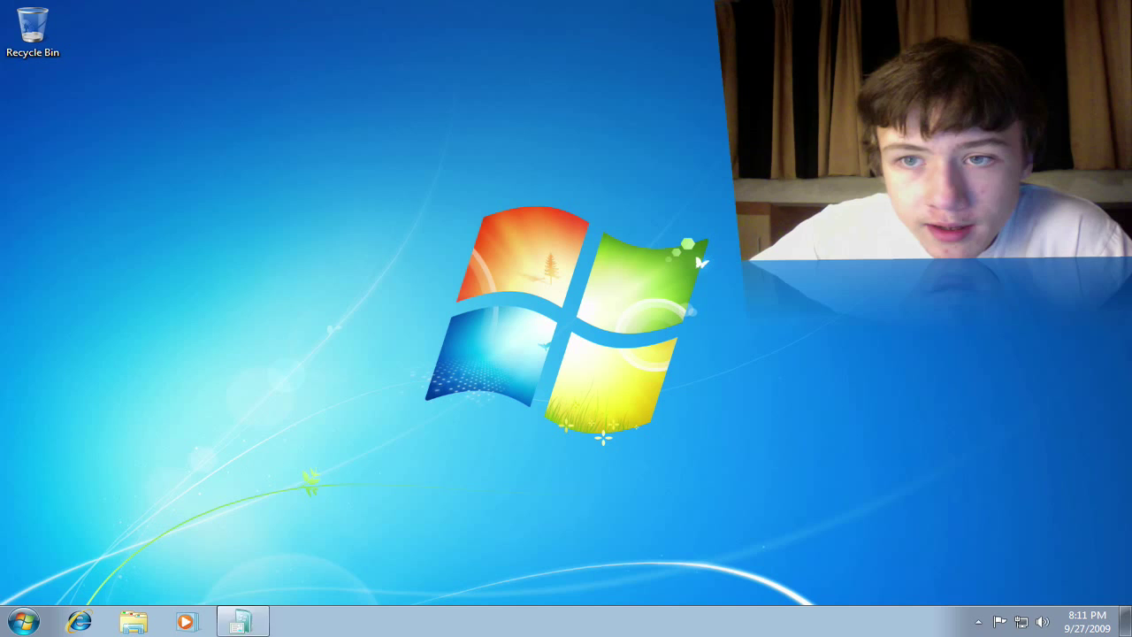
# Show the Getting Started task list in the Start menu, then dismiss the menu.
pyautogui.click(22, 621)
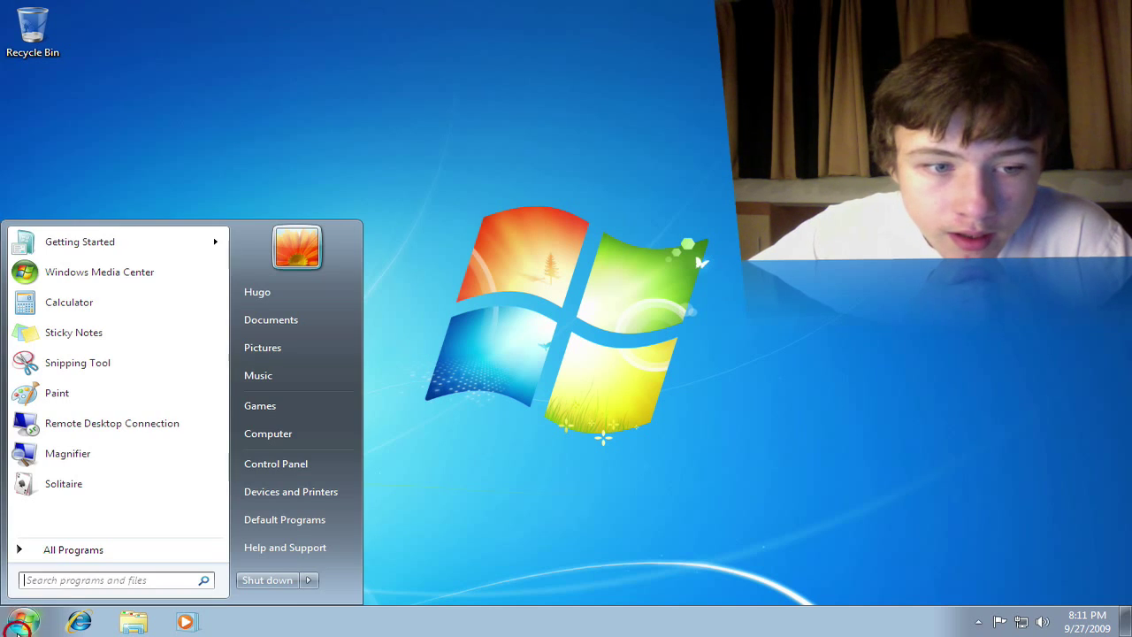
pyautogui.click(219, 242)
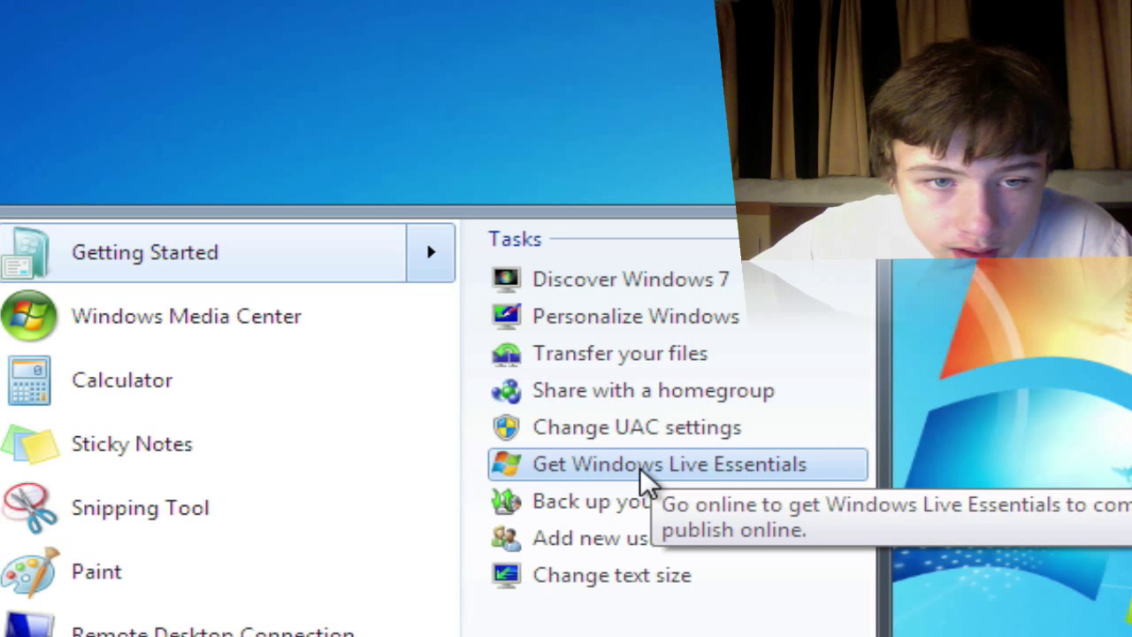
pyautogui.click(651, 320)
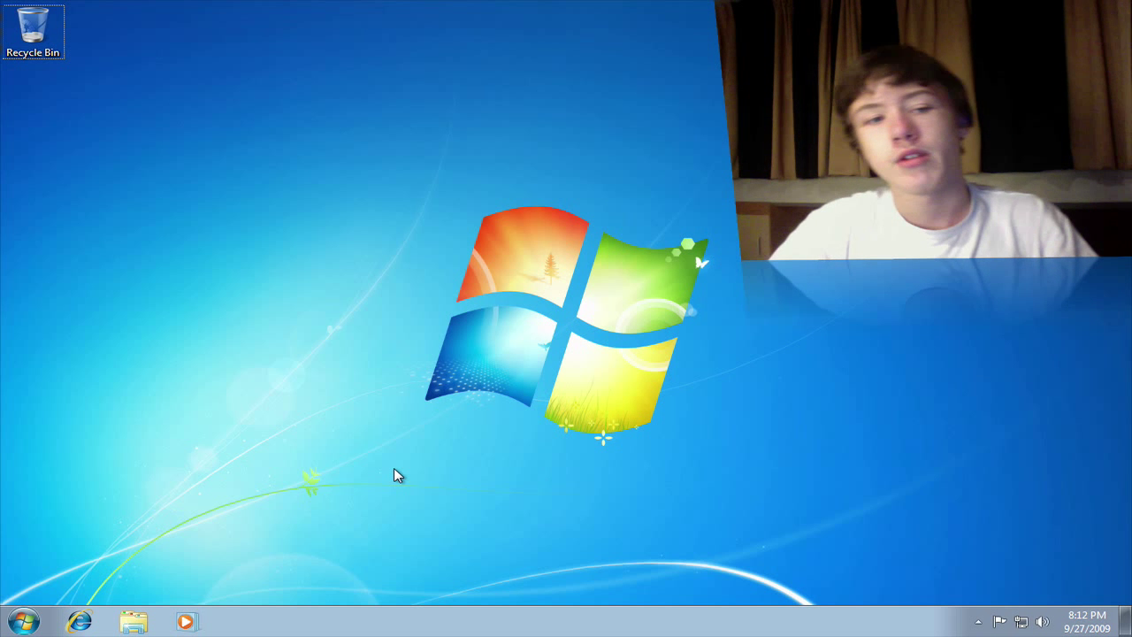
pyautogui.click(394, 470)
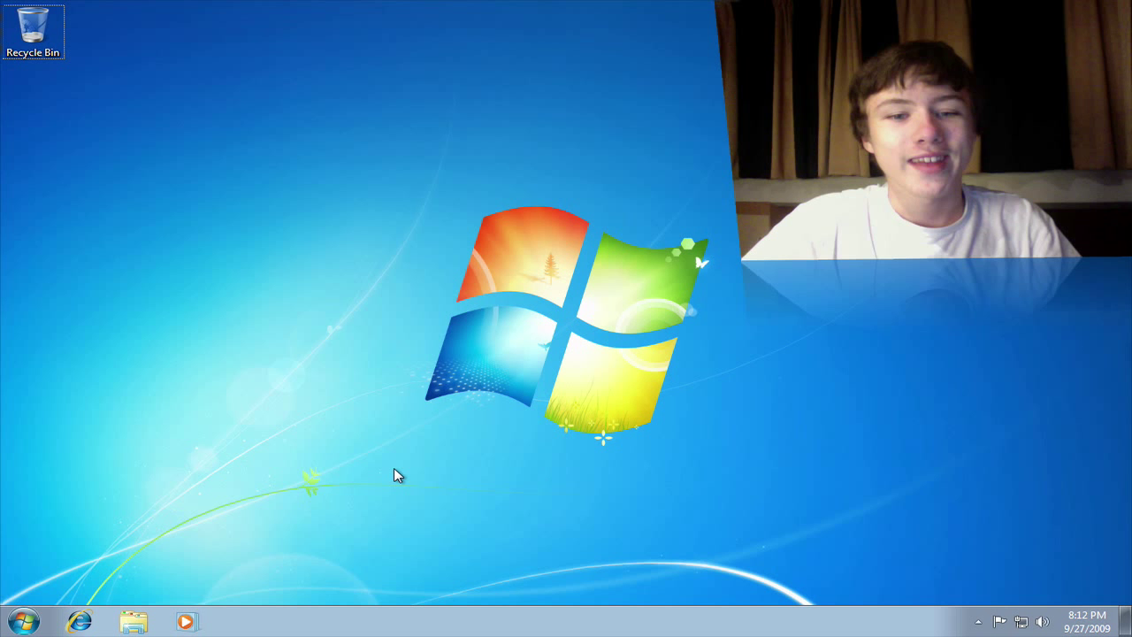